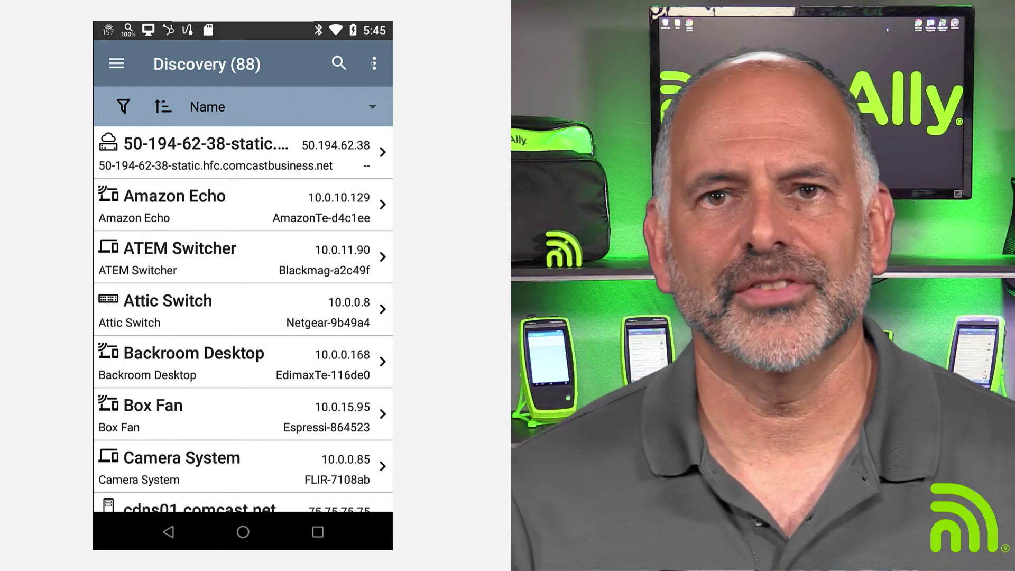
Upload the discovery results to Link-Live and save them to the analysis files
click(374, 63)
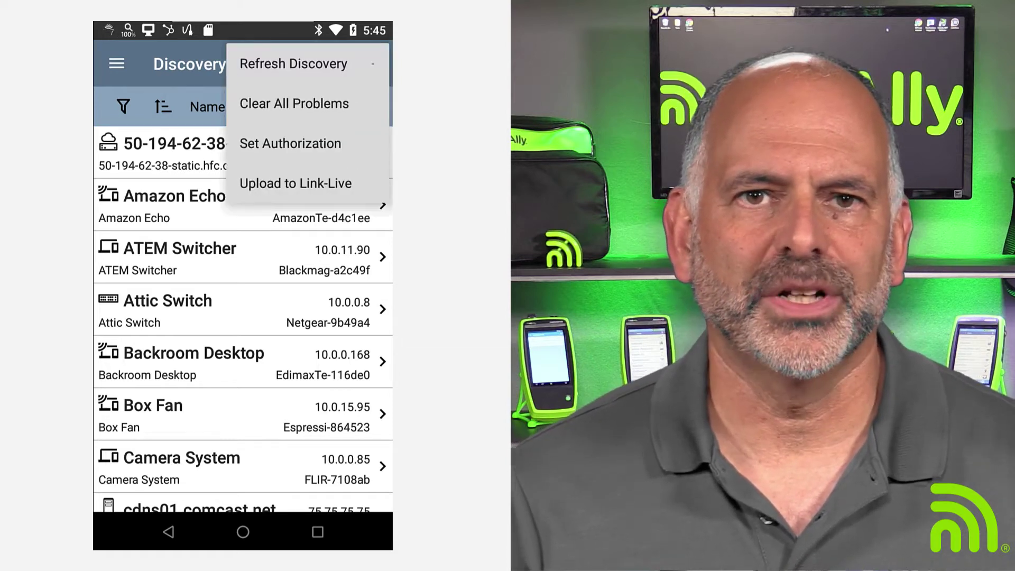
click(299, 183)
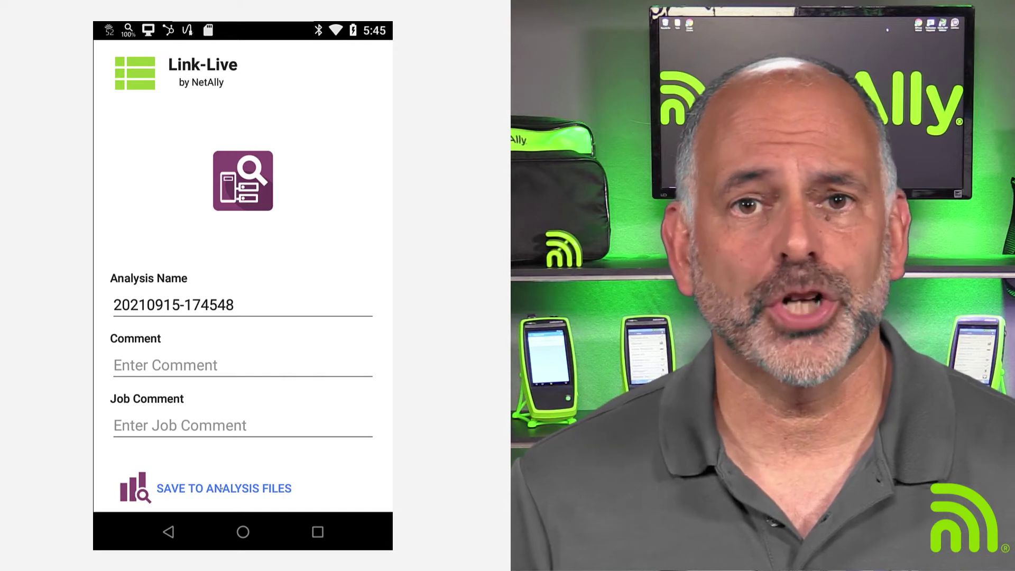
click(222, 489)
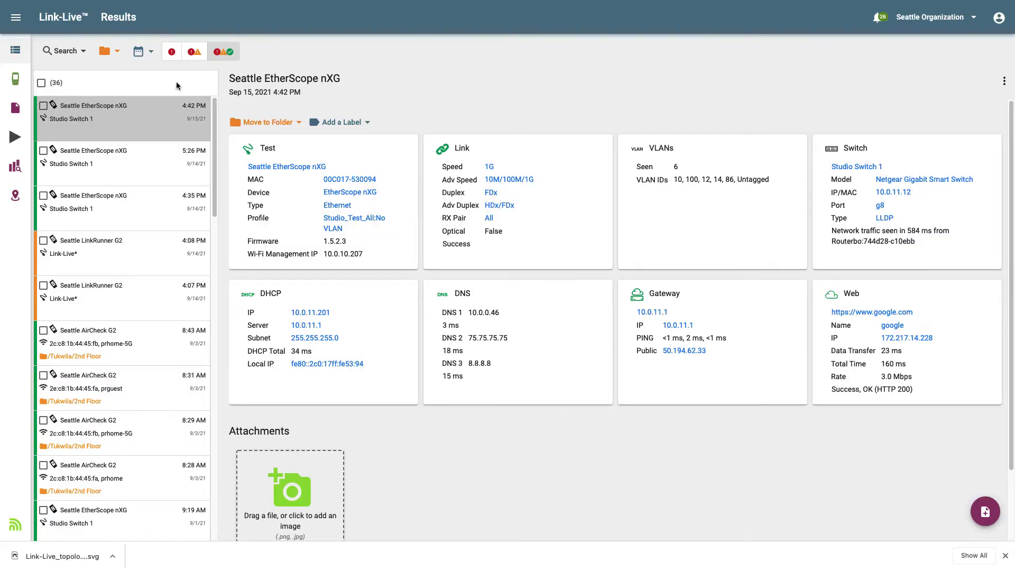
click(14, 168)
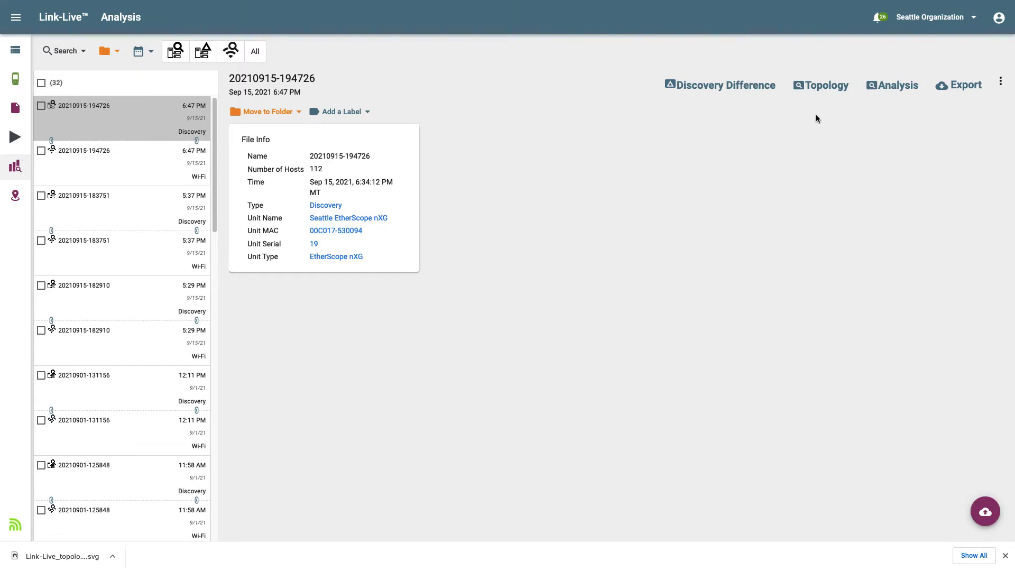
click(823, 86)
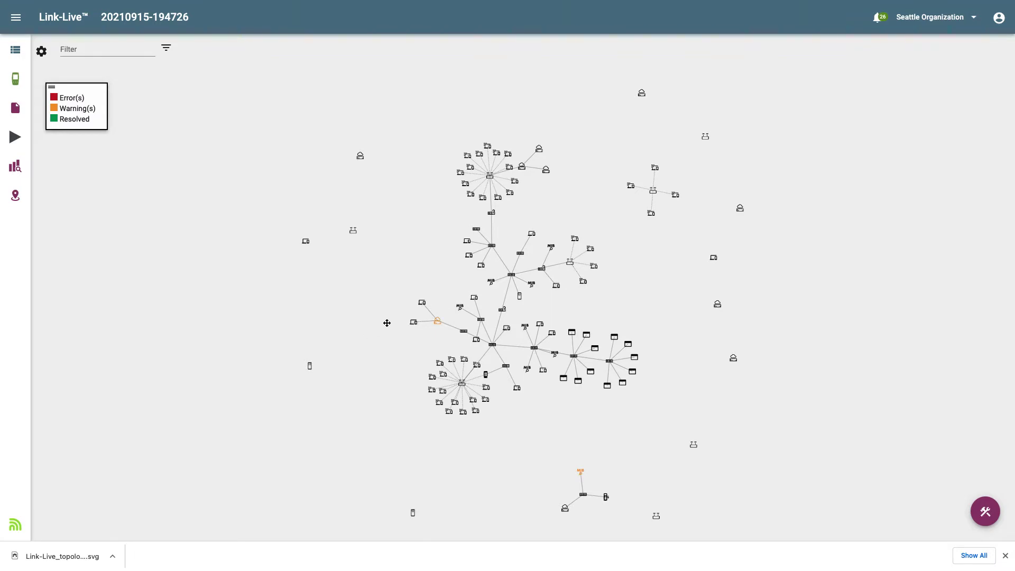
View the details of the Window Fan client near the Upstairs AP, then return to the map
scroll(386, 323, up, 5)
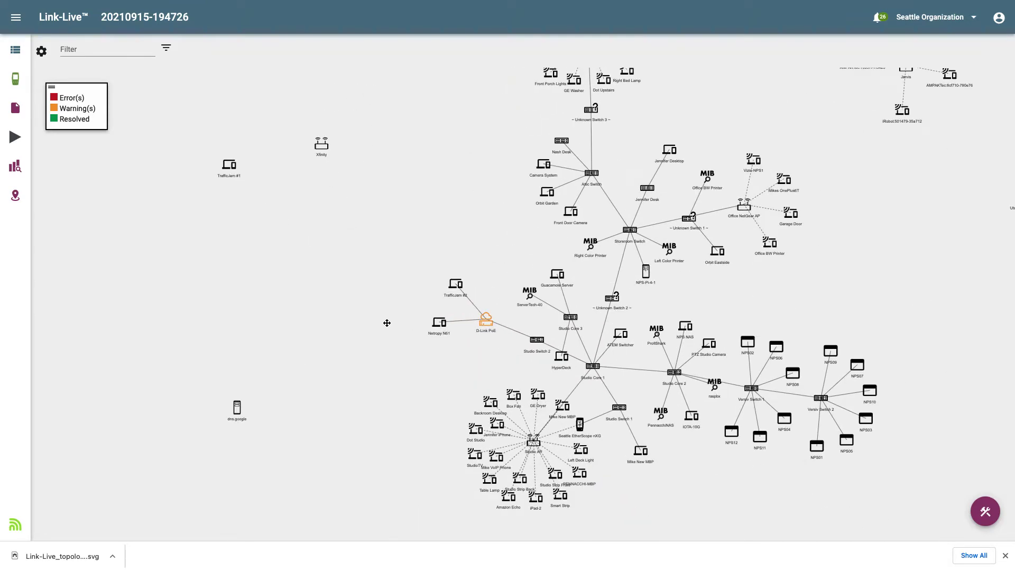
drag(388, 297, 227, 334)
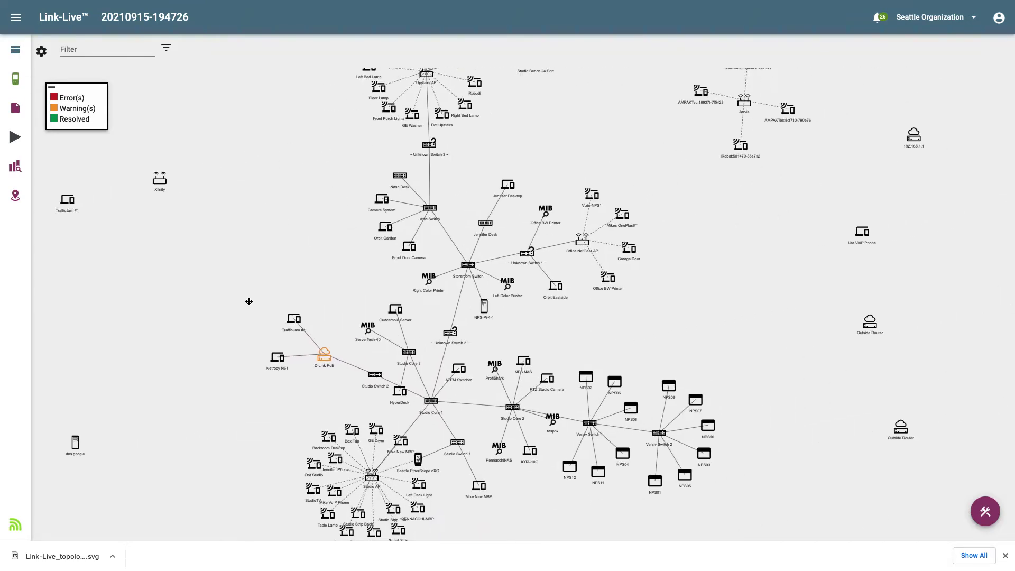
scroll(249, 301, up, 3)
drag(343, 252, 182, 362)
drag(171, 249, 200, 379)
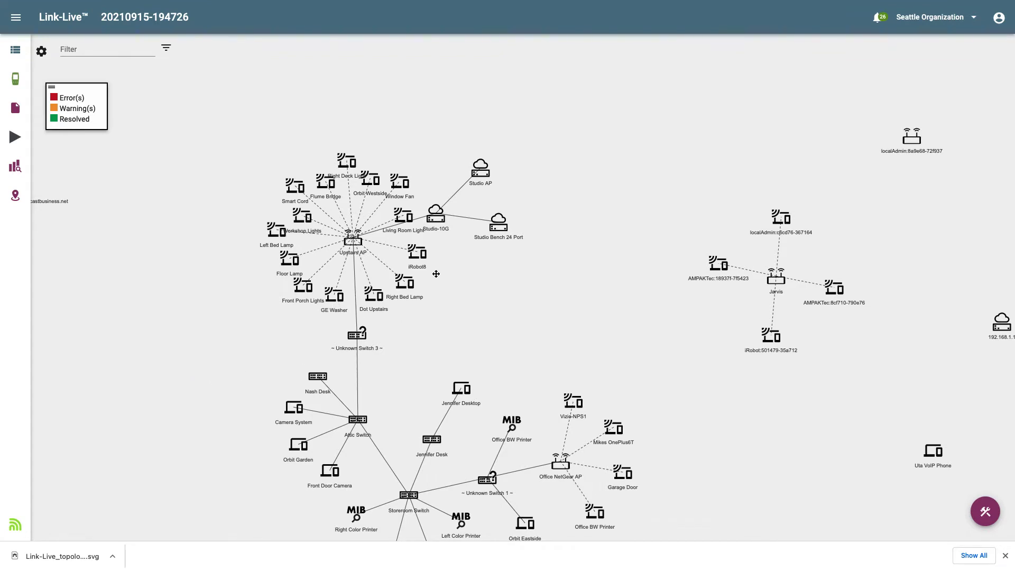
click(402, 185)
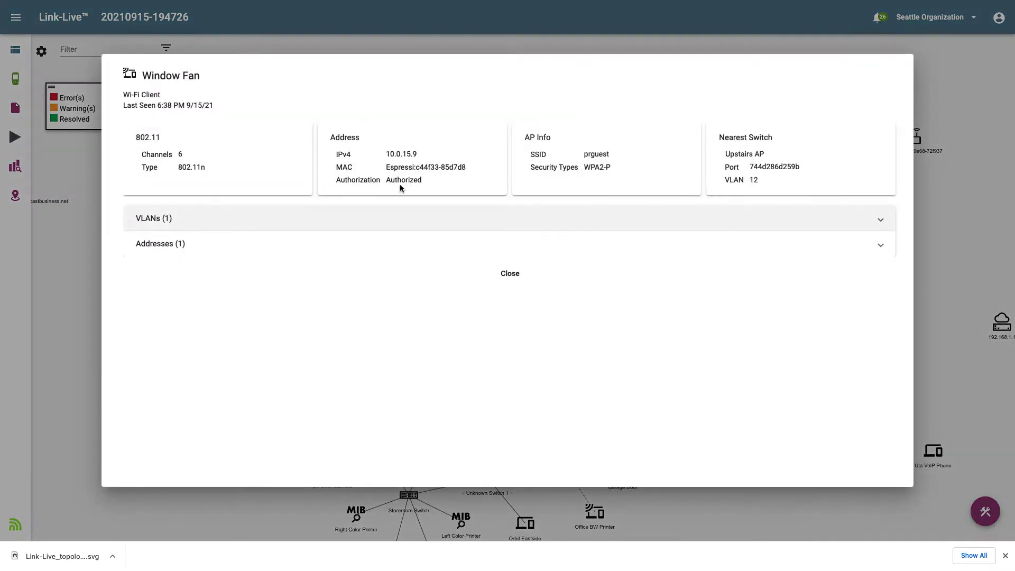
click(516, 277)
View the details of the D-Link PoE router and return to the map
drag(695, 453, 695, 215)
click(221, 381)
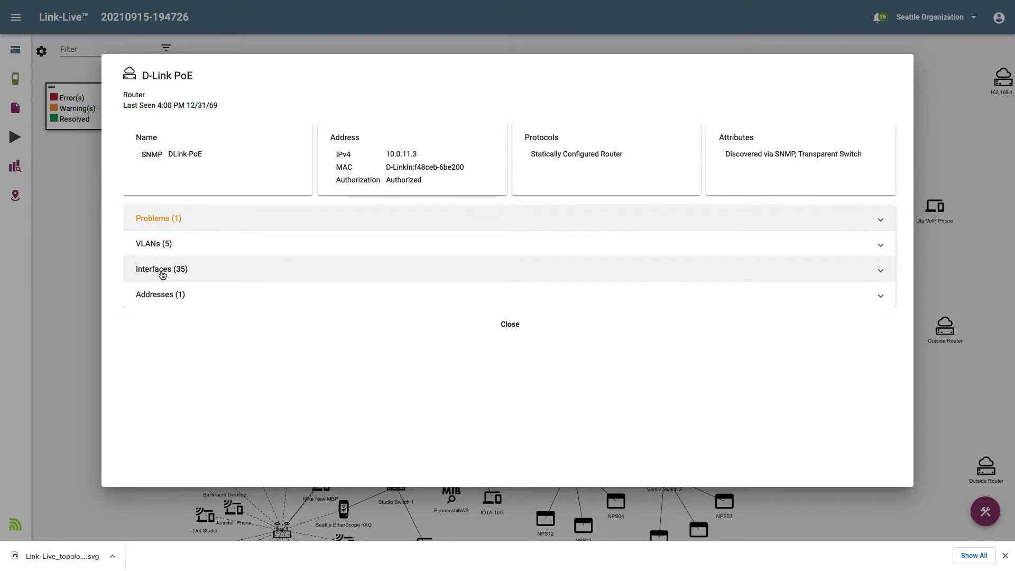
click(510, 324)
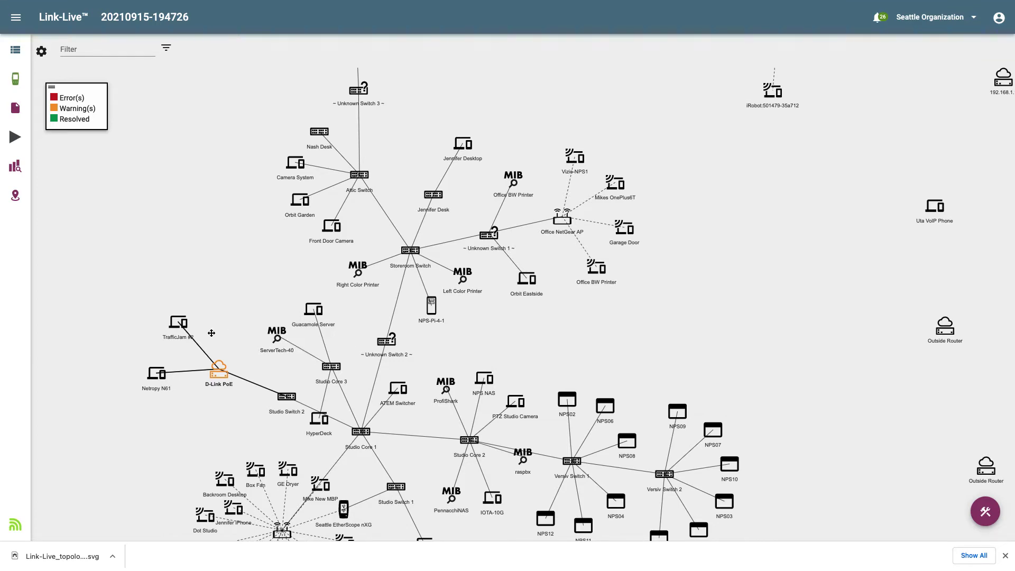
Label the map's wireless connections by SSID and its wired connections by port, and inspect the labels around Storeroom Switch
drag(177, 320, 182, 263)
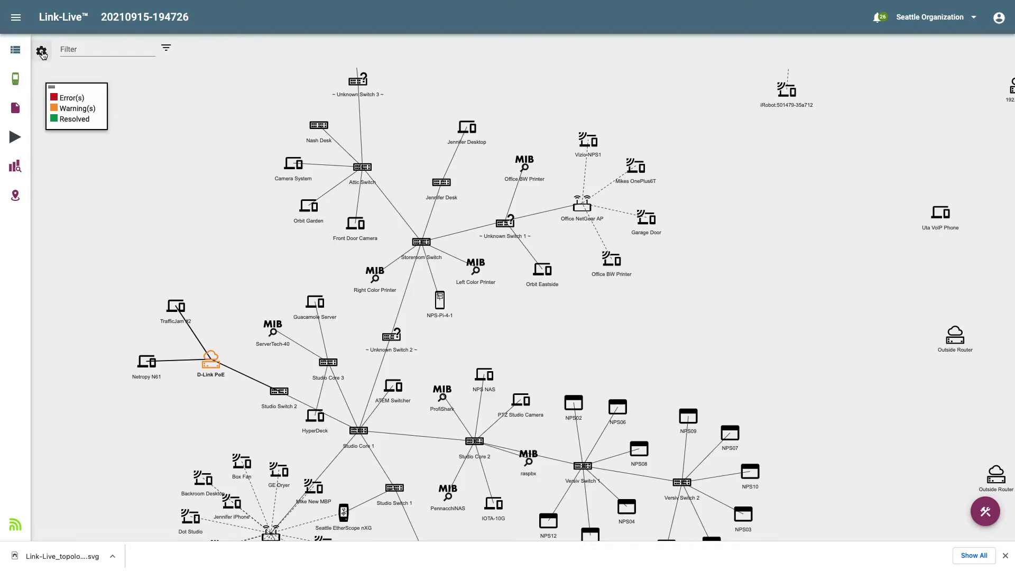
click(39, 48)
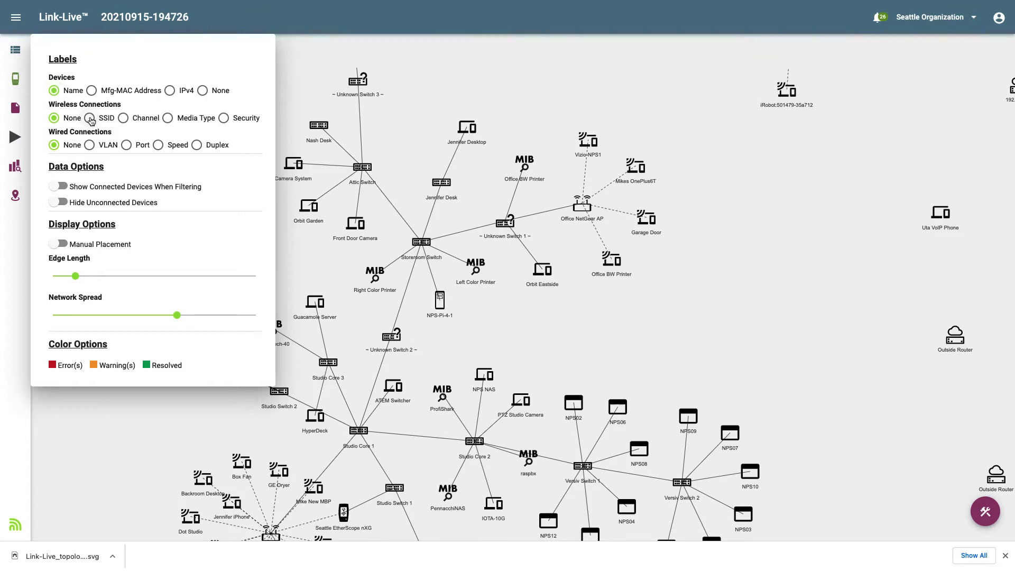
click(90, 119)
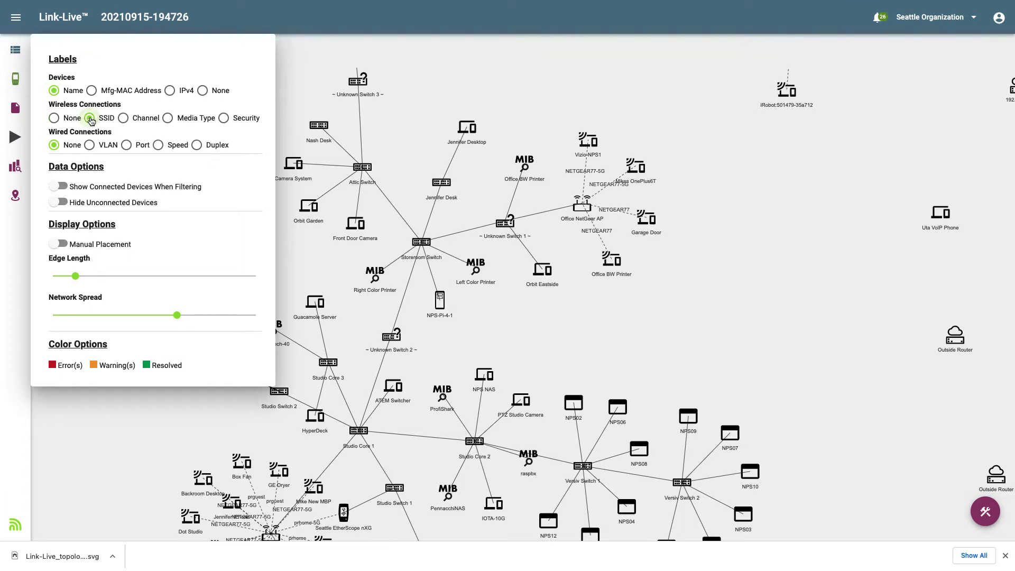
click(126, 146)
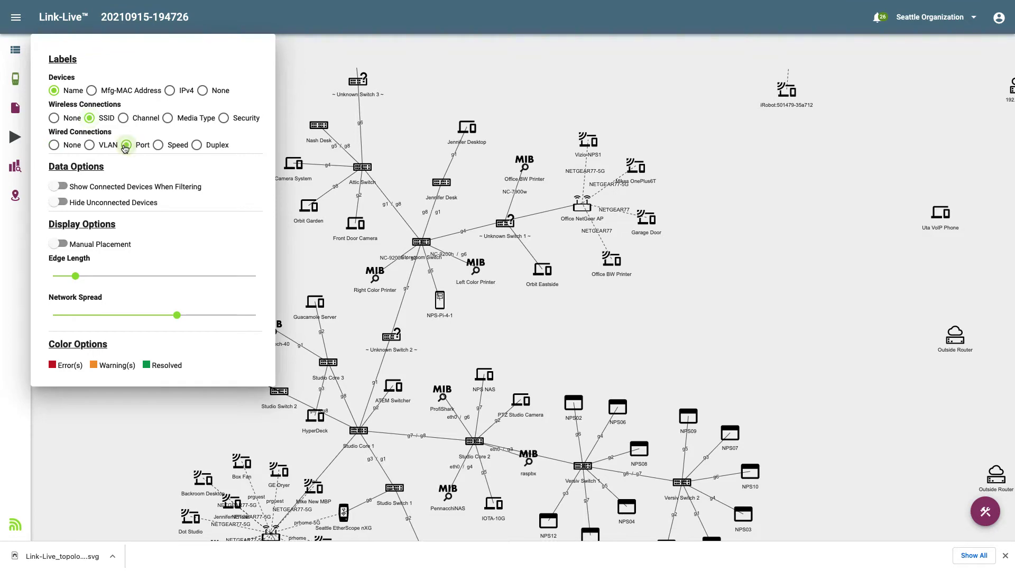
click(296, 241)
scroll(296, 241, up, 4)
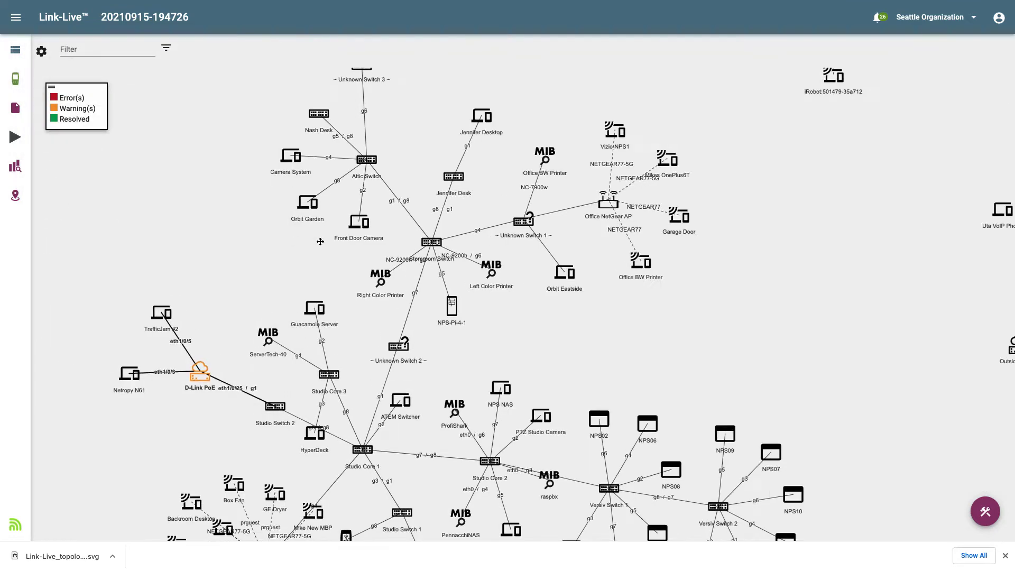
drag(332, 322, 92, 388)
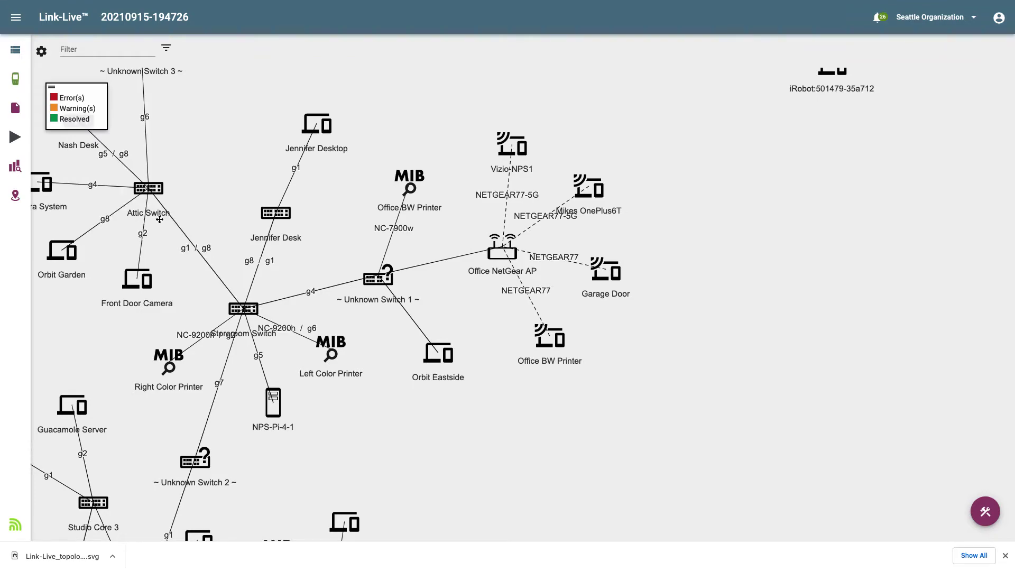
Hide the unconnected devices on the topology map
scroll(159, 222, down, 5)
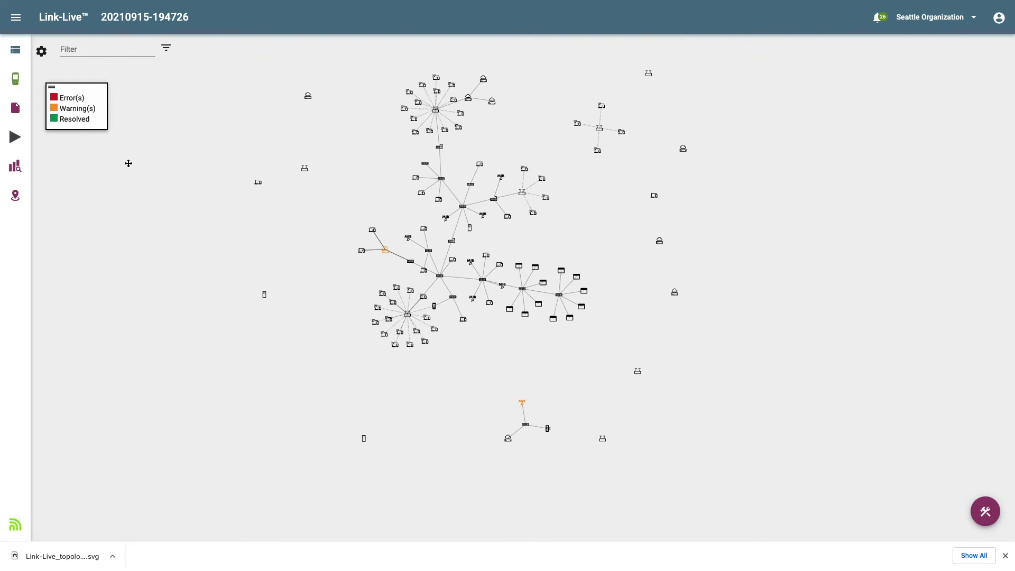
click(41, 51)
click(61, 203)
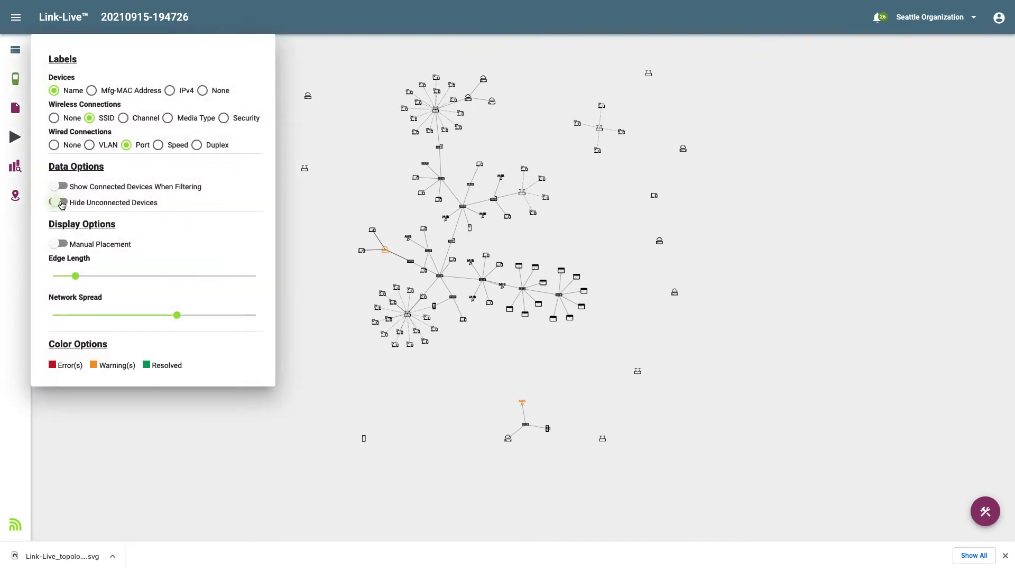
click(315, 219)
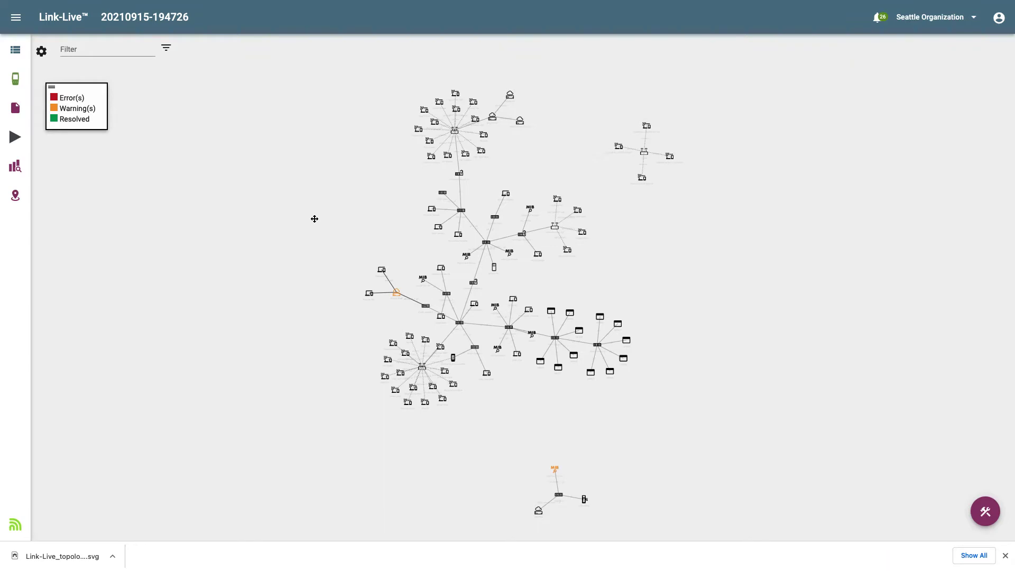
Try the edge length adjustment and slightly reduce the network spread of the topology map
click(41, 51)
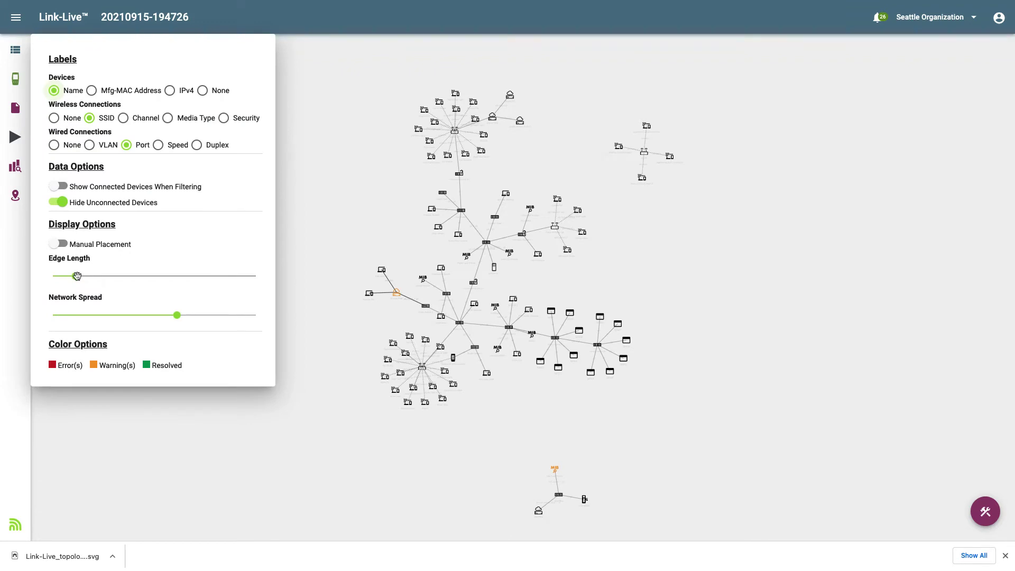
mouse_move(77, 275)
mouse_down()
mouse_move(111, 276)
mouse_move(76, 275)
mouse_up()
mouse_move(176, 316)
mouse_down()
mouse_move(120, 315)
mouse_move(160, 316)
mouse_up()
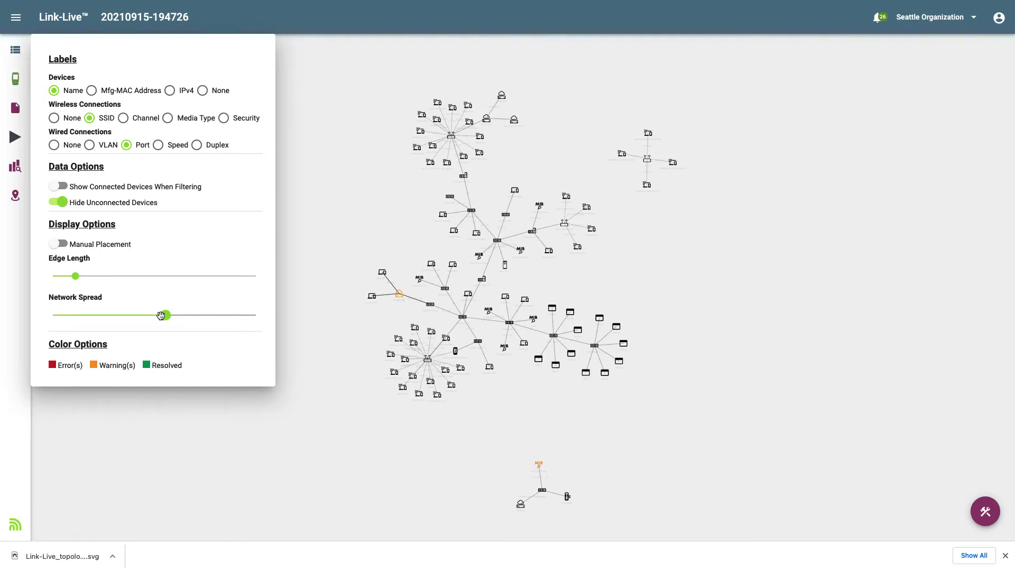
Enable manual placement and move Wi-Fi clients of the Studio AP outwards from the access point
click(61, 245)
click(315, 237)
drag(392, 361, 367, 337)
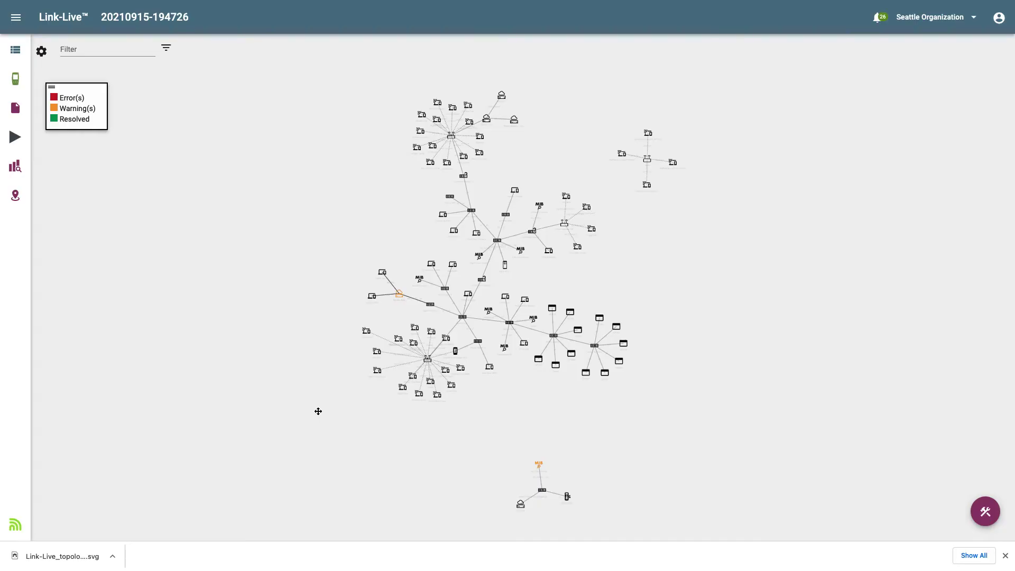
Examine the problems listed for the D-Link PoE router and return to the map
scroll(515, 308, up, 3)
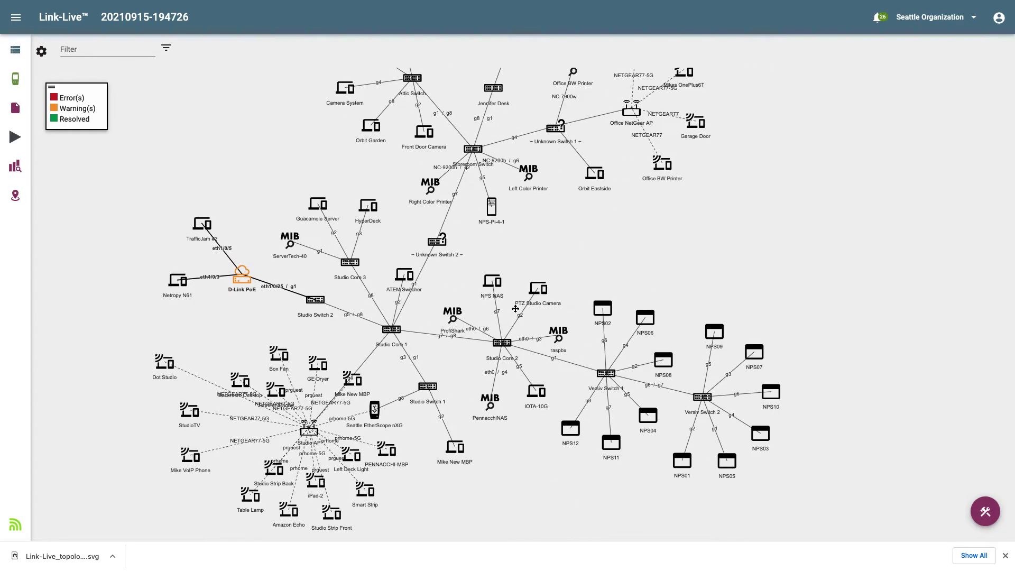
drag(237, 302, 270, 331)
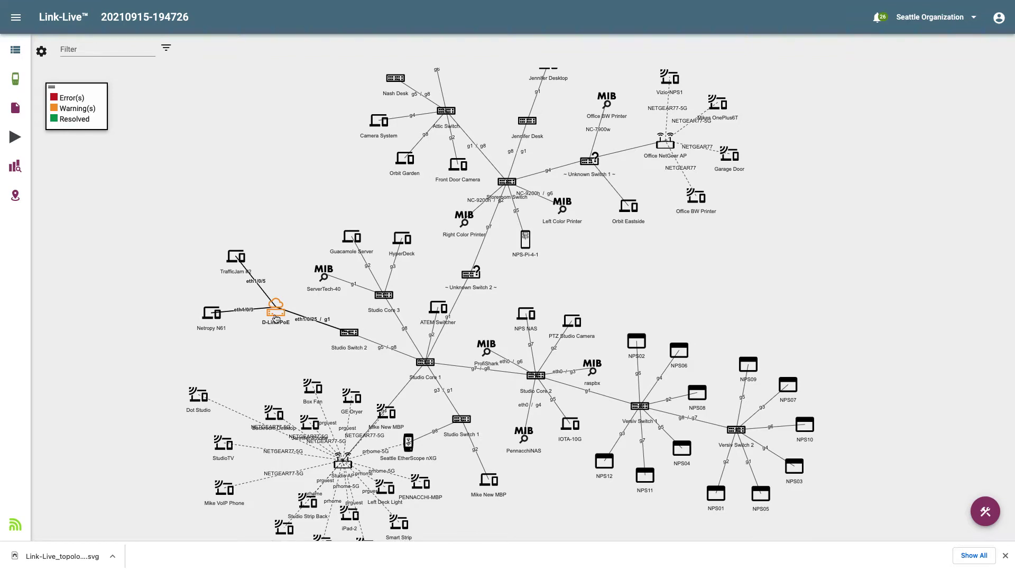
click(275, 318)
click(167, 220)
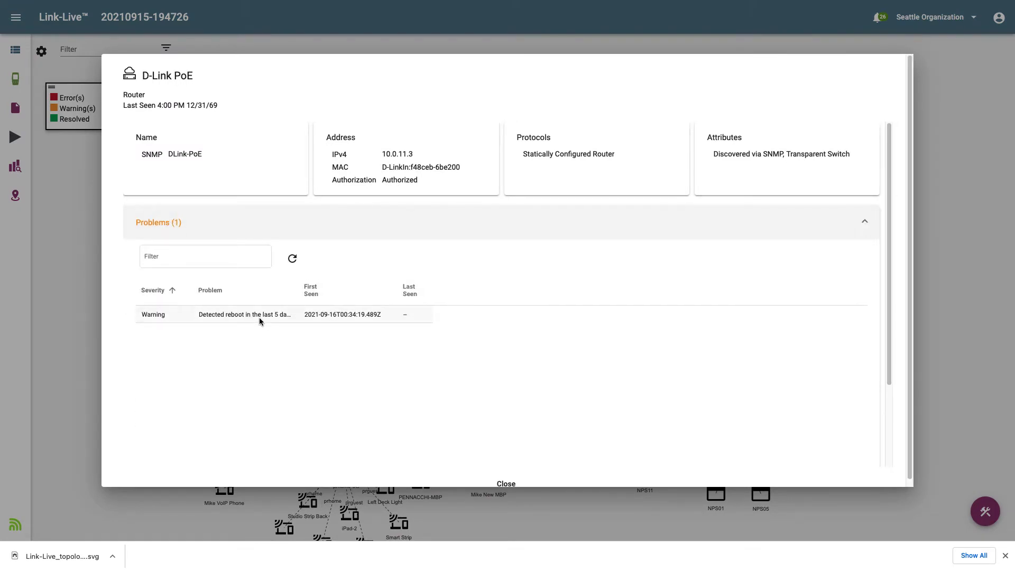
click(503, 485)
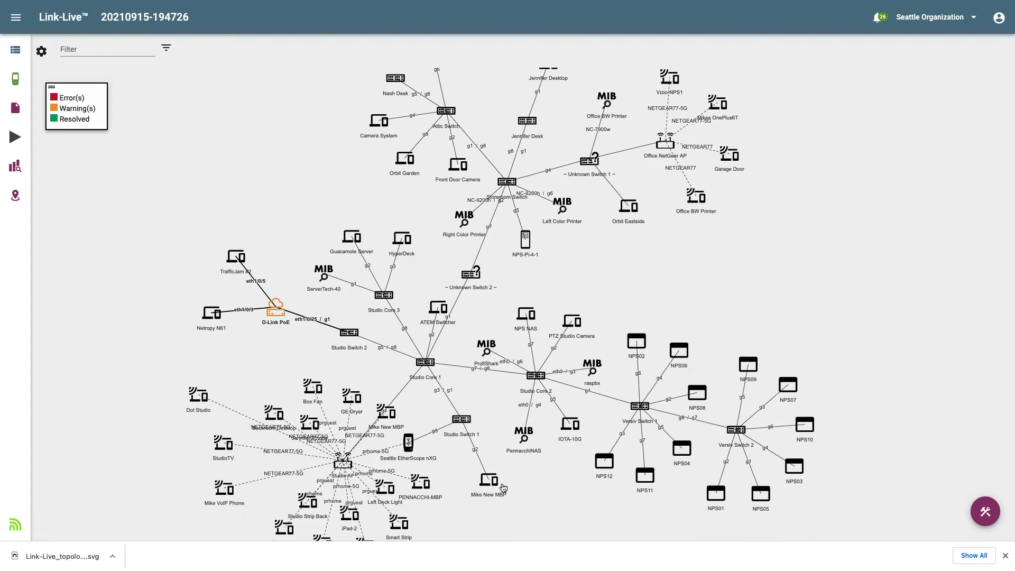
Filter the topology map by "netgear" and inspect the matching devices
click(85, 53)
text(netgear)
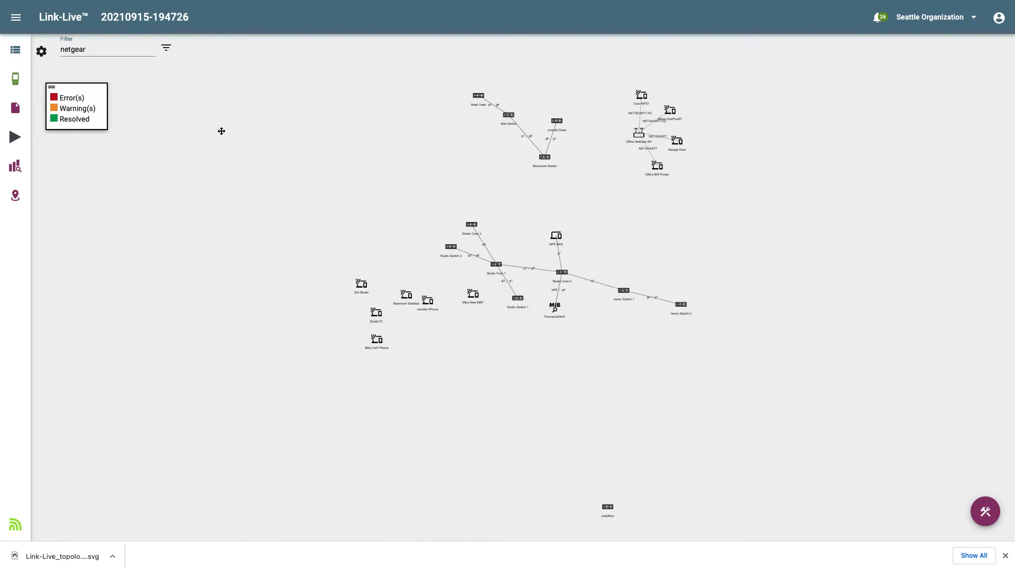
scroll(506, 321, up, 5)
drag(489, 256, 400, 337)
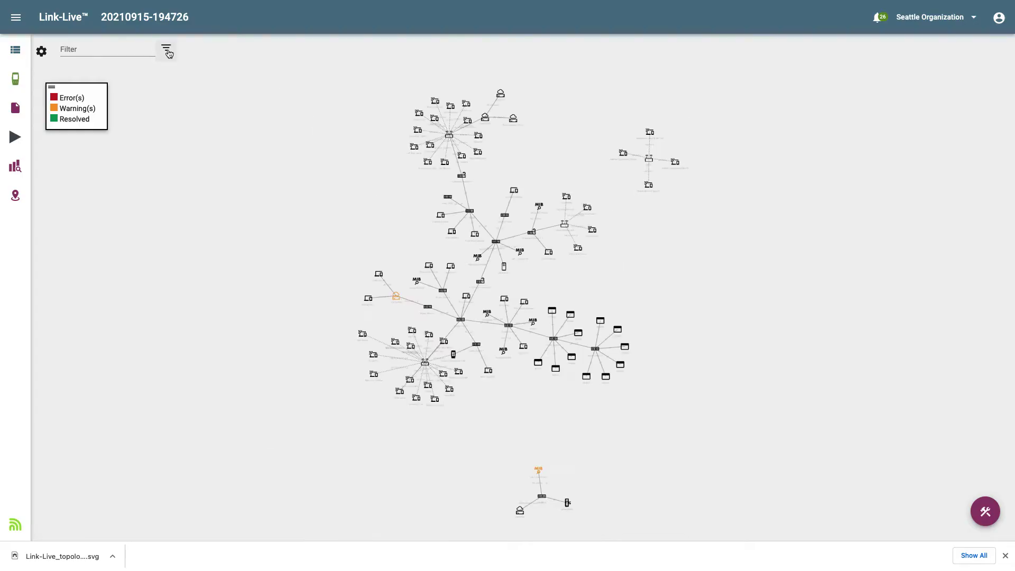
In the map filters, select the IPv4 subnets 10.0.0.0/24, 10.0.10.0/24, 10.0.11.0/24 and 10.0.12.0/24
click(167, 51)
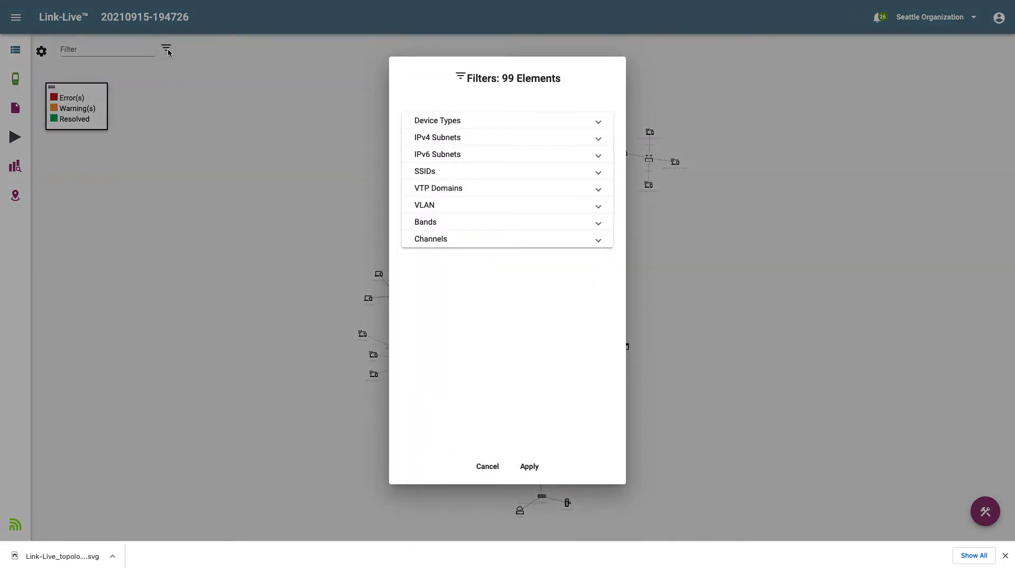
click(461, 138)
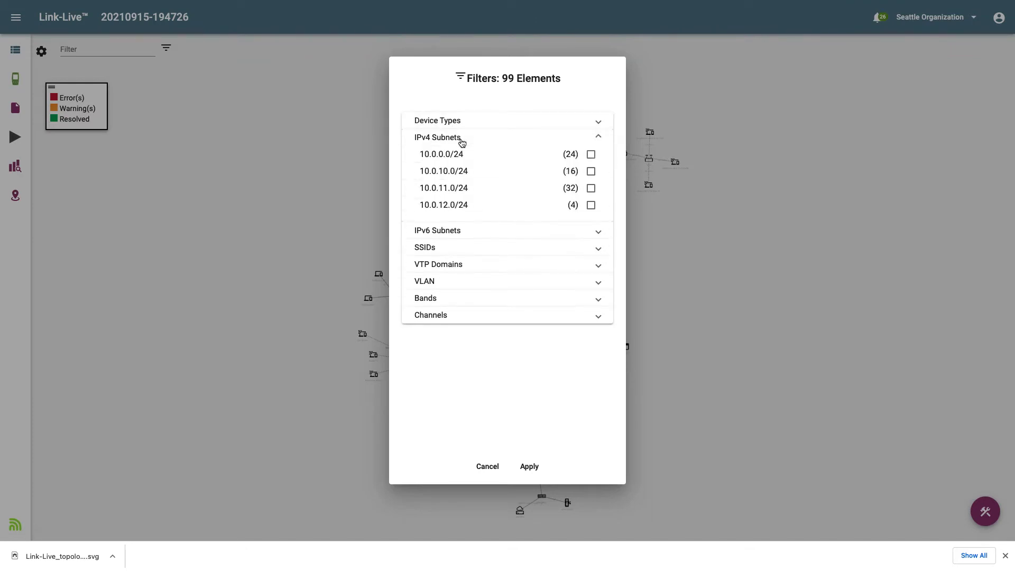
click(591, 154)
click(591, 171)
click(591, 188)
click(591, 205)
Add the Switches device type to the filters and apply them to the topology map
click(503, 126)
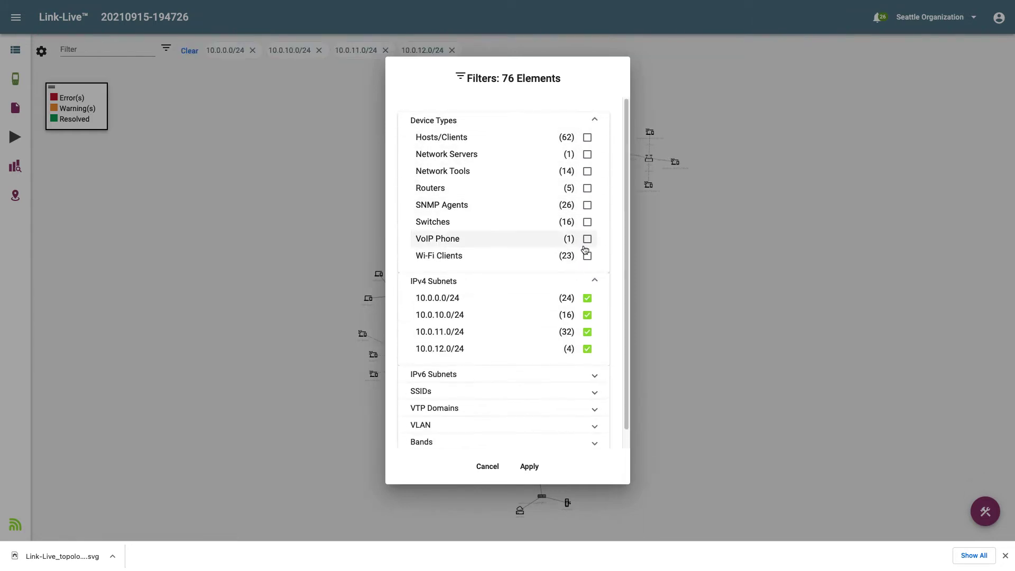
click(587, 222)
click(529, 466)
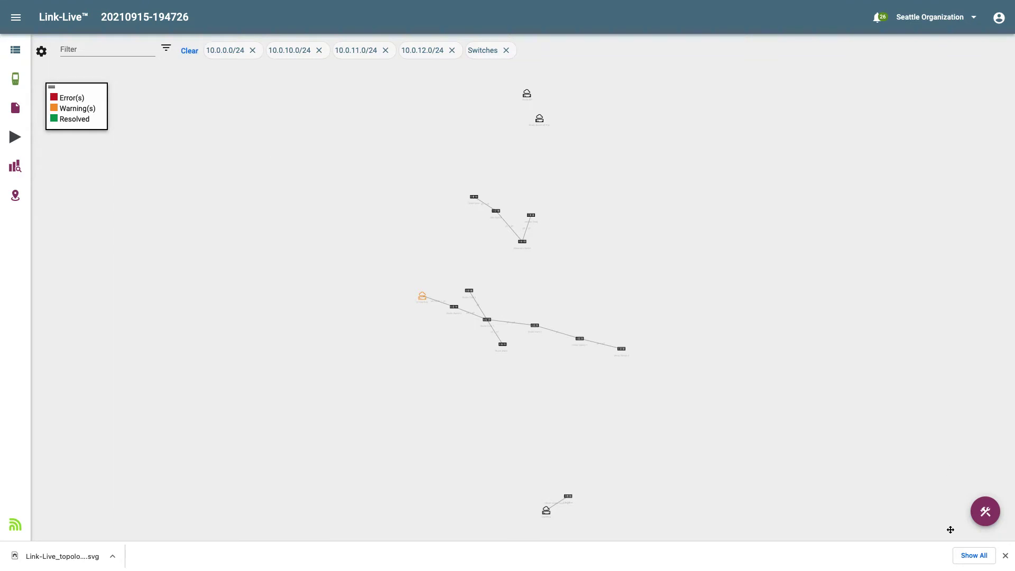
Save the current filtered topology view as a template titled "My Switches"
click(986, 520)
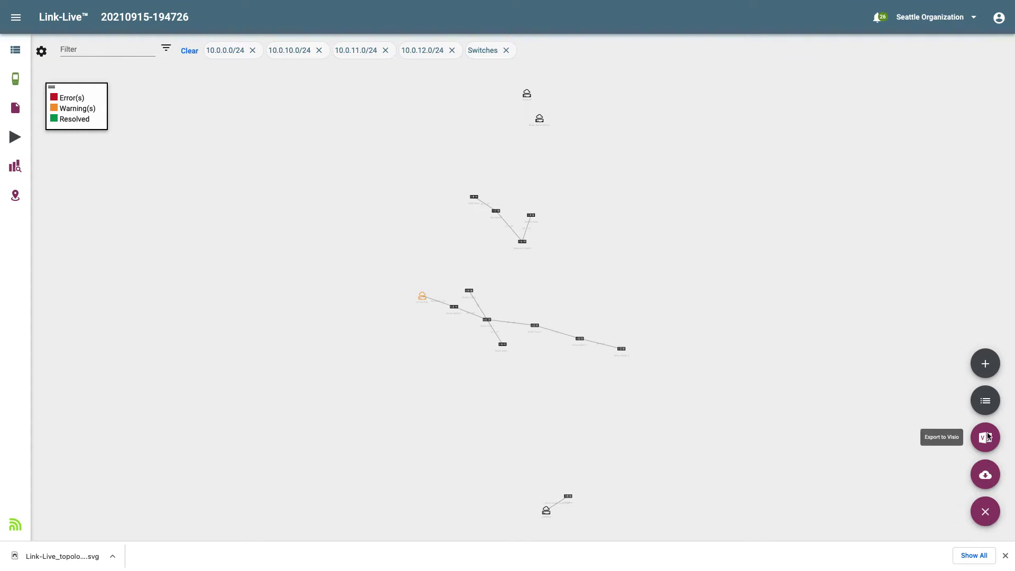
click(984, 364)
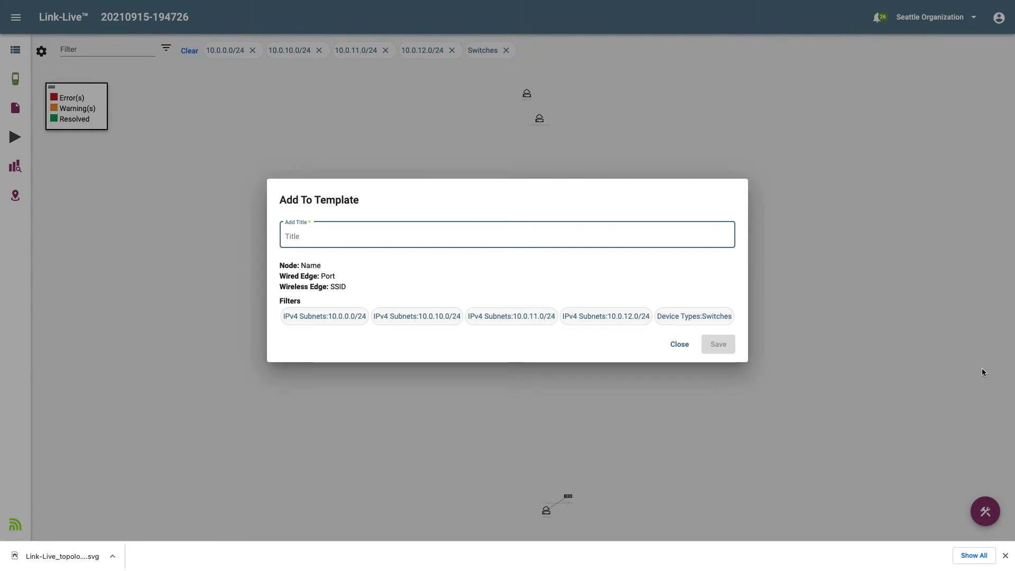
text(My Switches)
click(717, 344)
Clear all map filters and reapply them by viewing the saved "My Switches" template
click(194, 52)
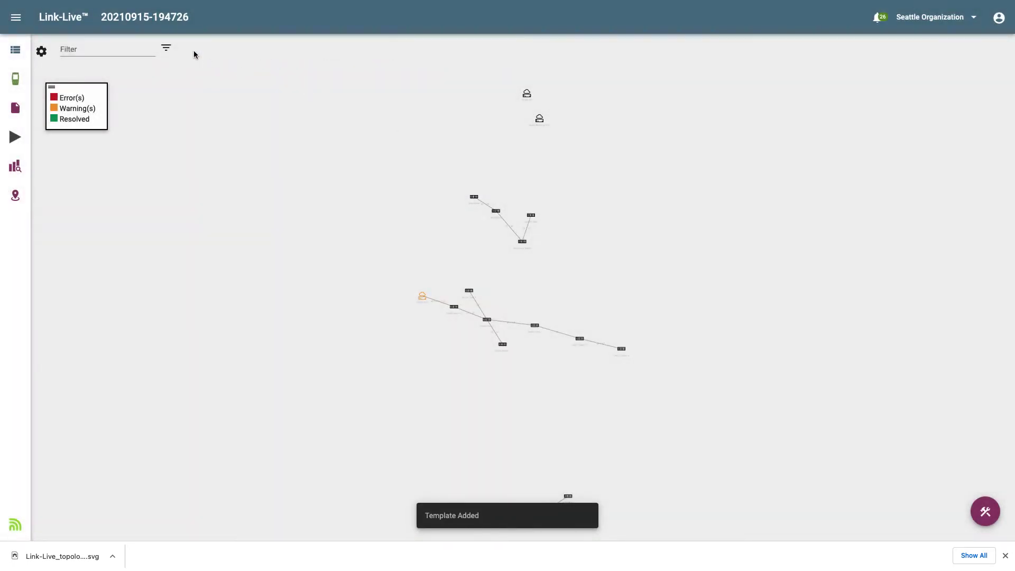
click(979, 515)
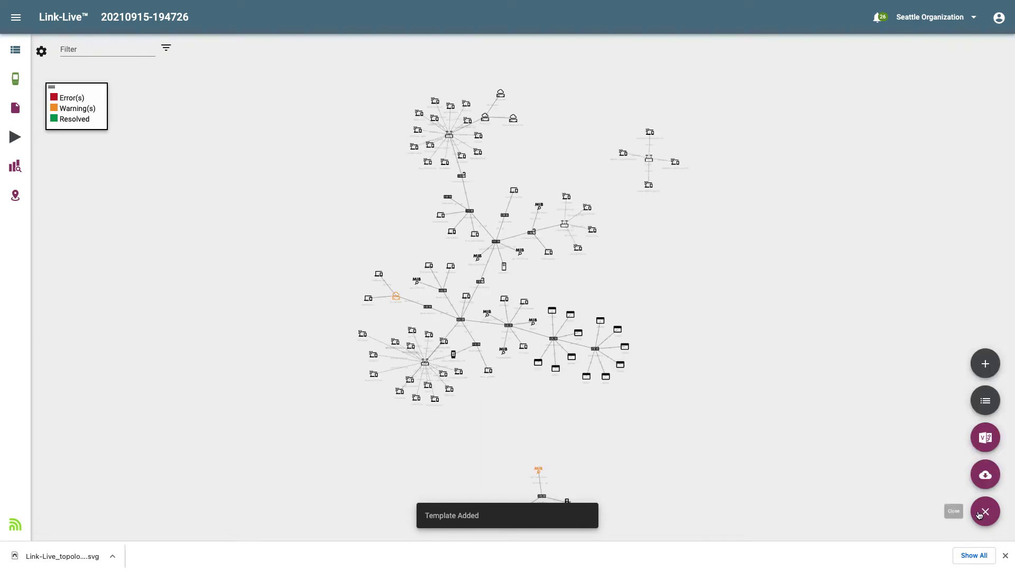
click(990, 405)
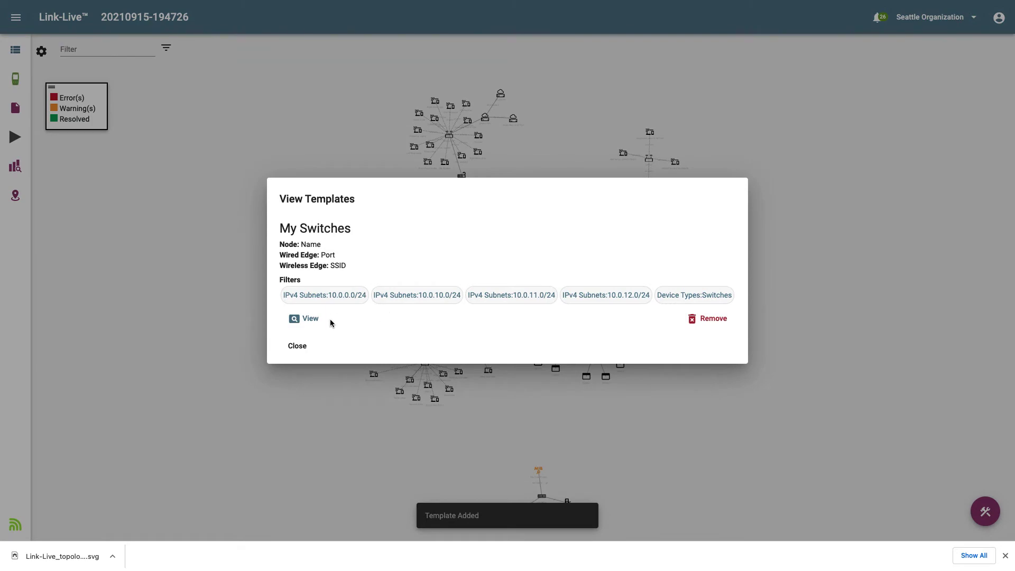
click(312, 318)
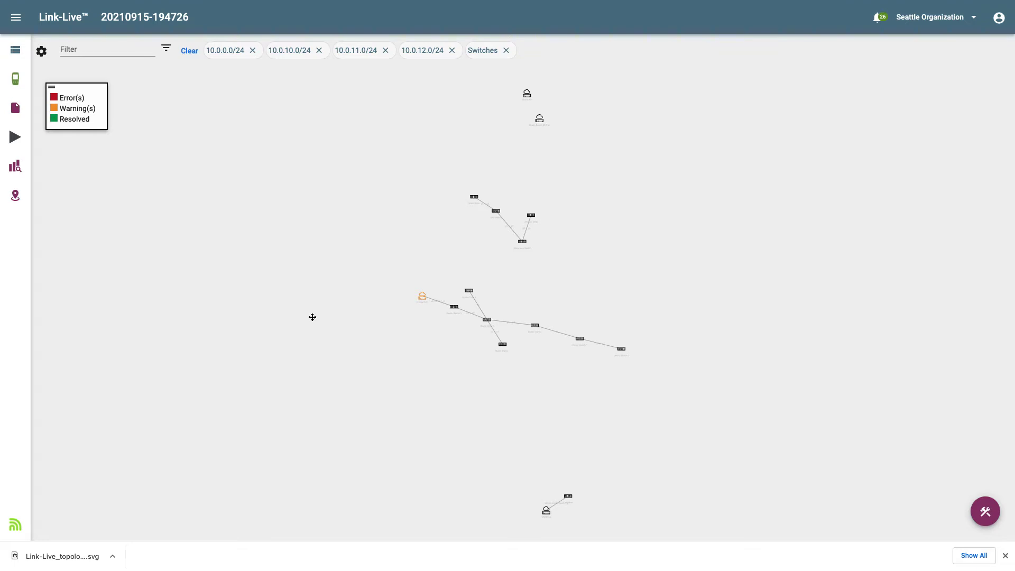
Clear the map filters and export the full topology to Visio with the title "Link-Live™ Topology Visio Report"
click(191, 51)
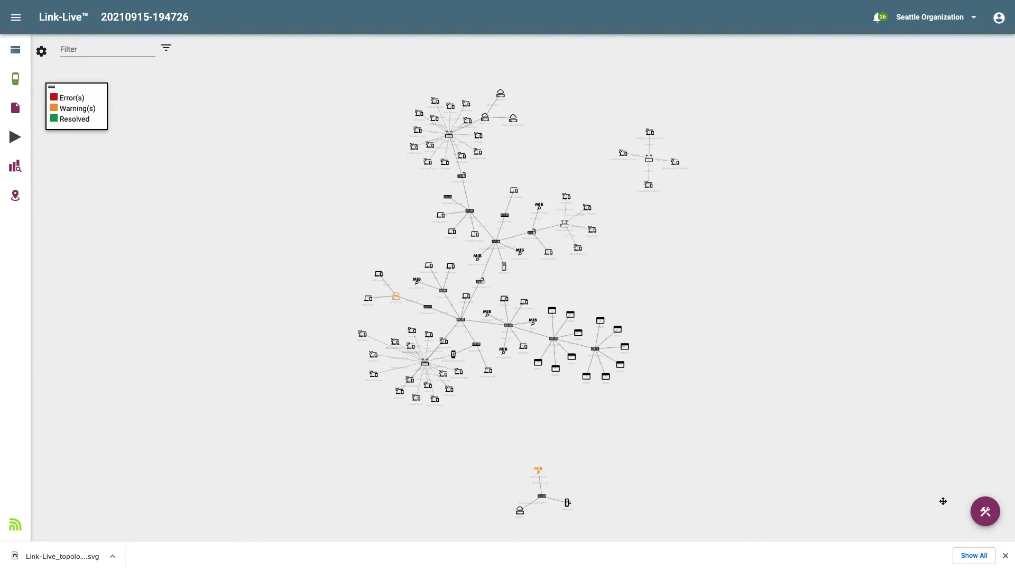
mouse_move(986, 513)
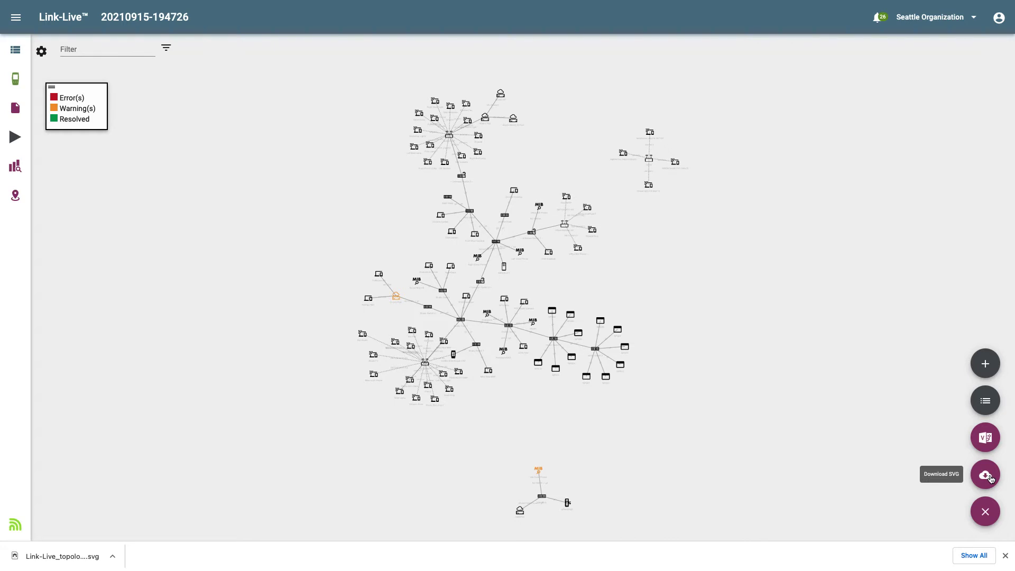
click(984, 439)
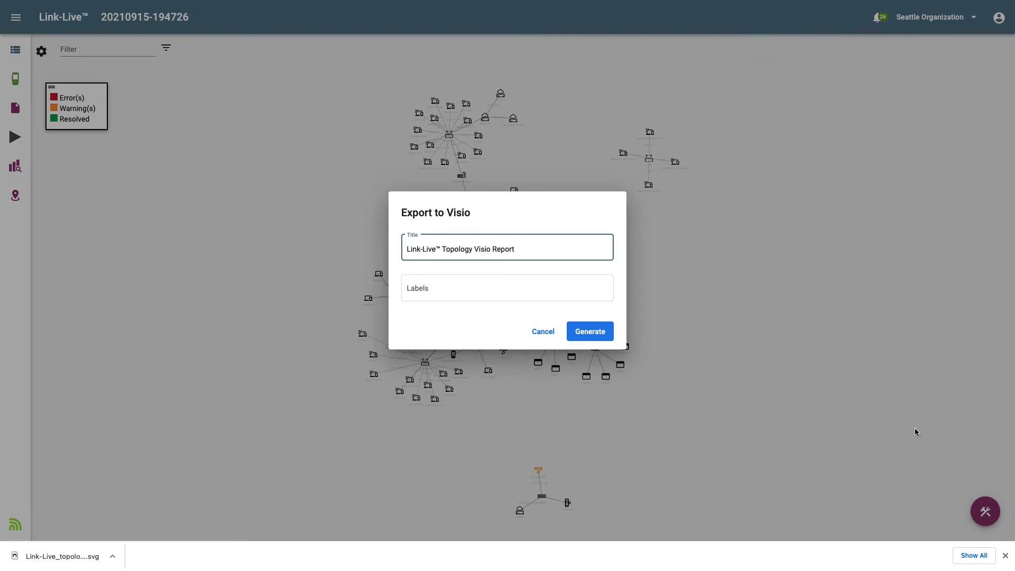
click(608, 341)
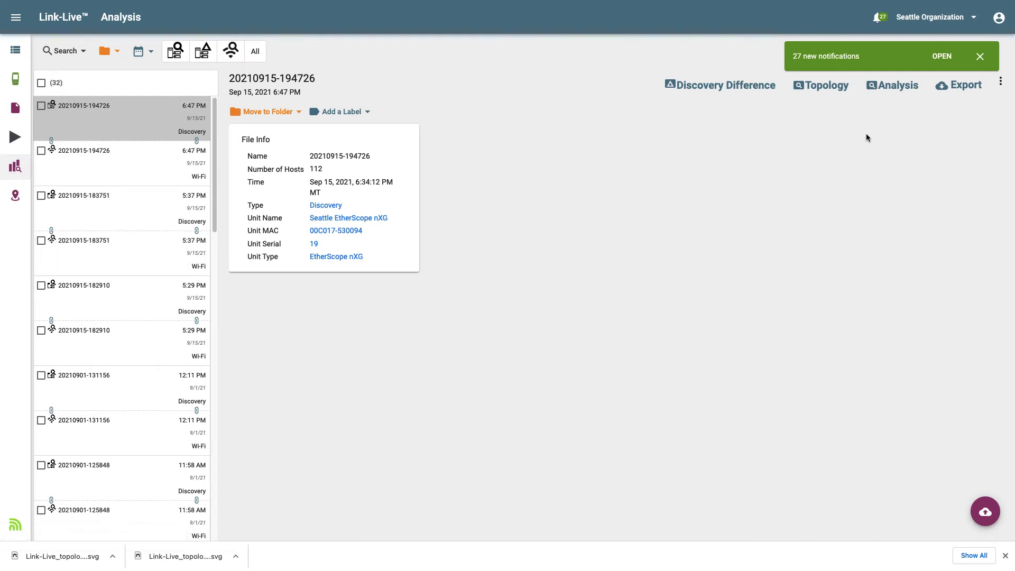
click(899, 87)
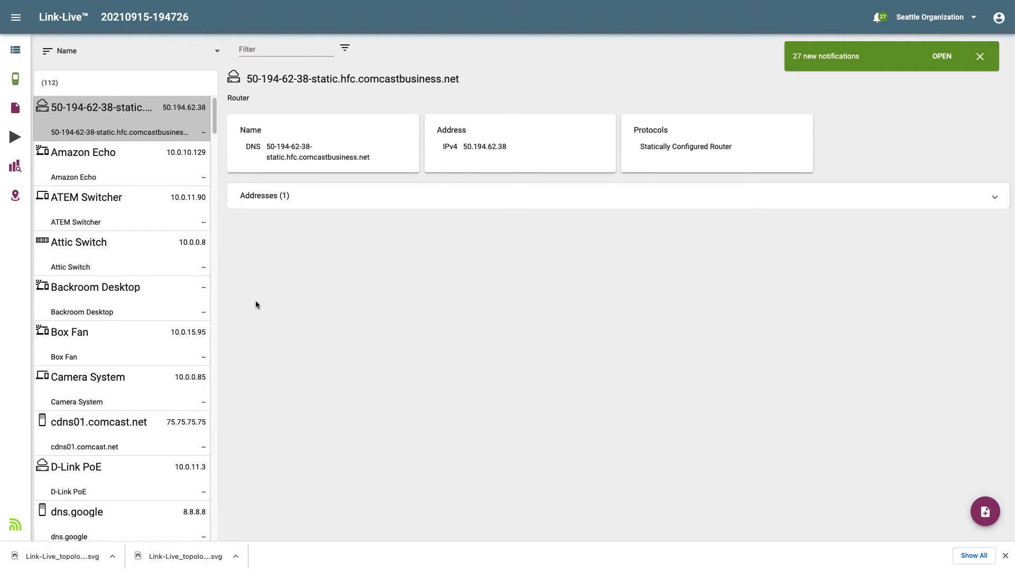
click(111, 482)
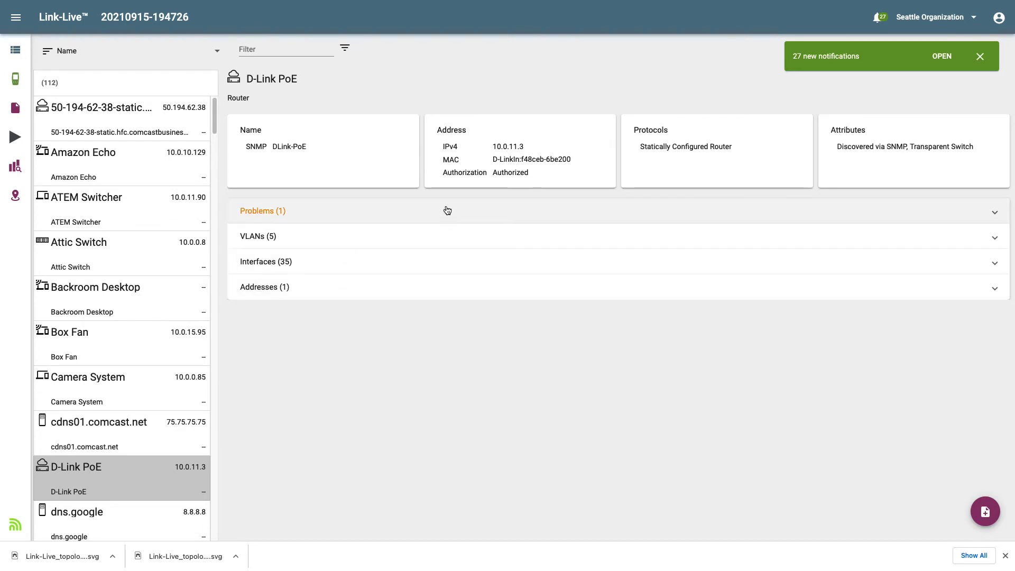
click(335, 245)
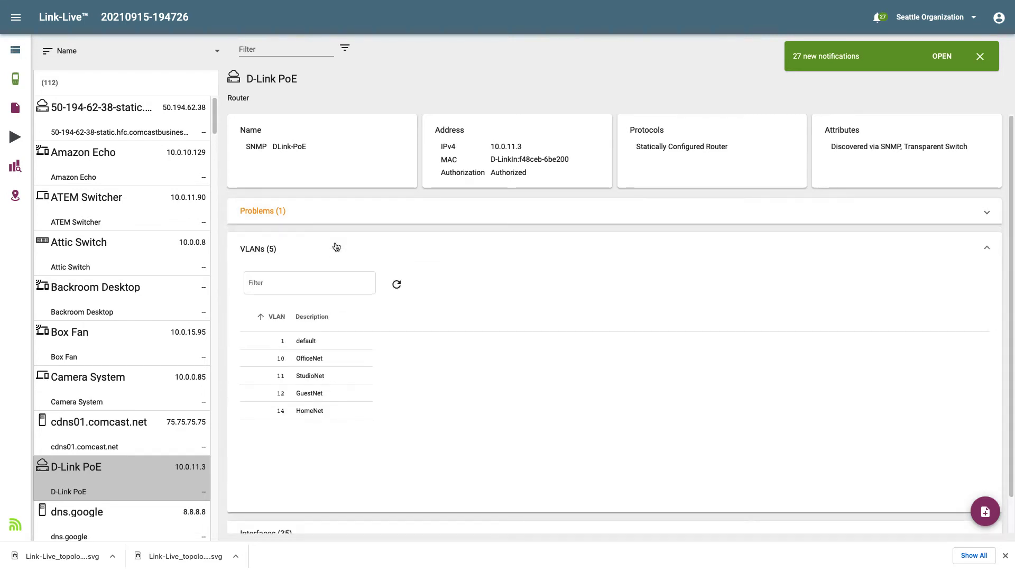
click(336, 246)
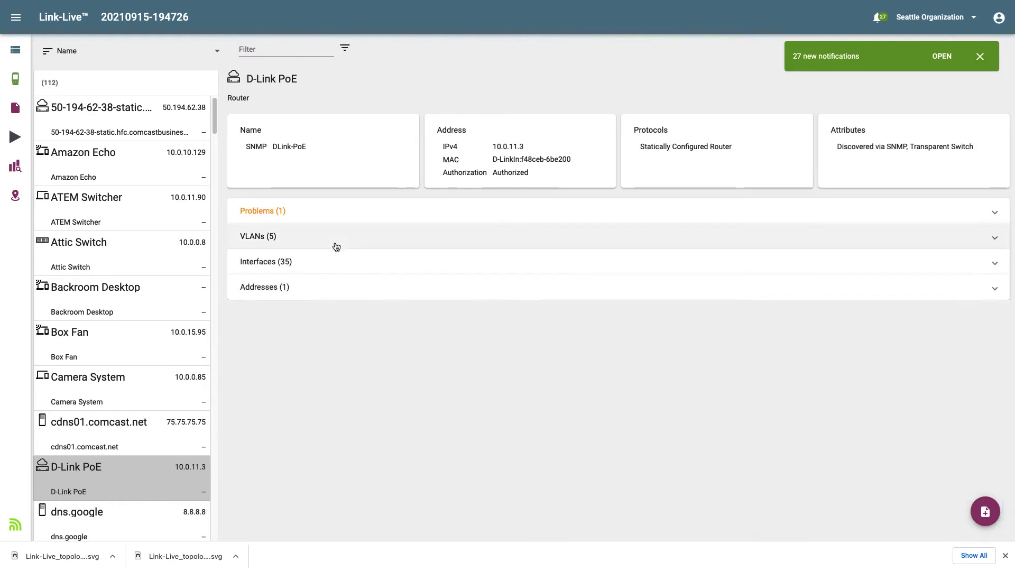
click(325, 269)
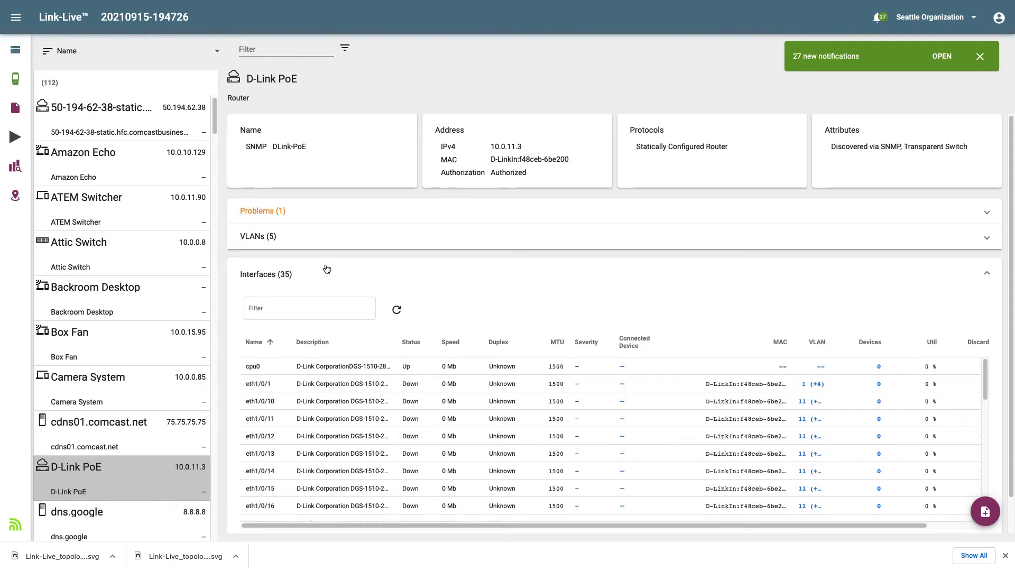
click(326, 270)
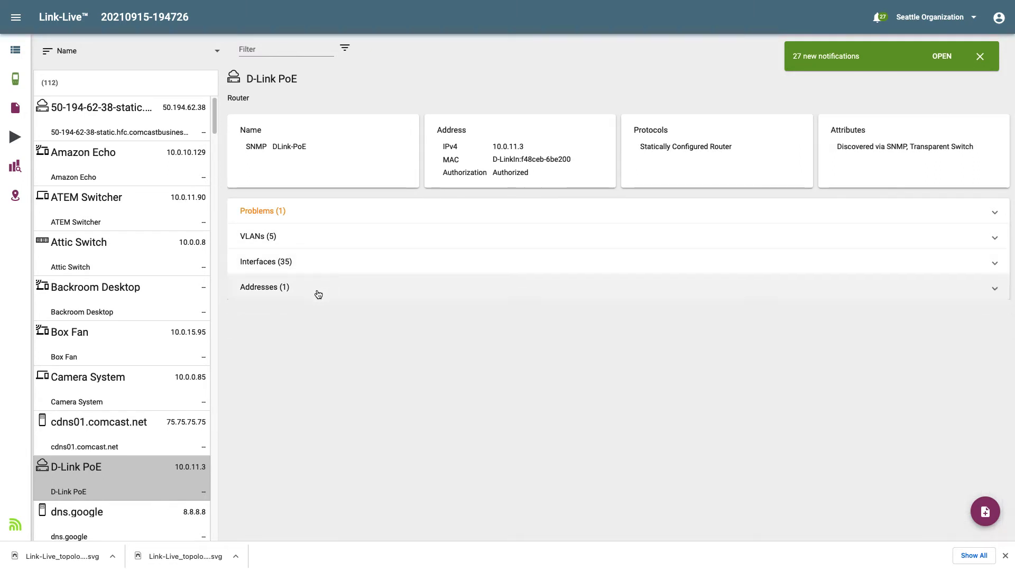
click(319, 294)
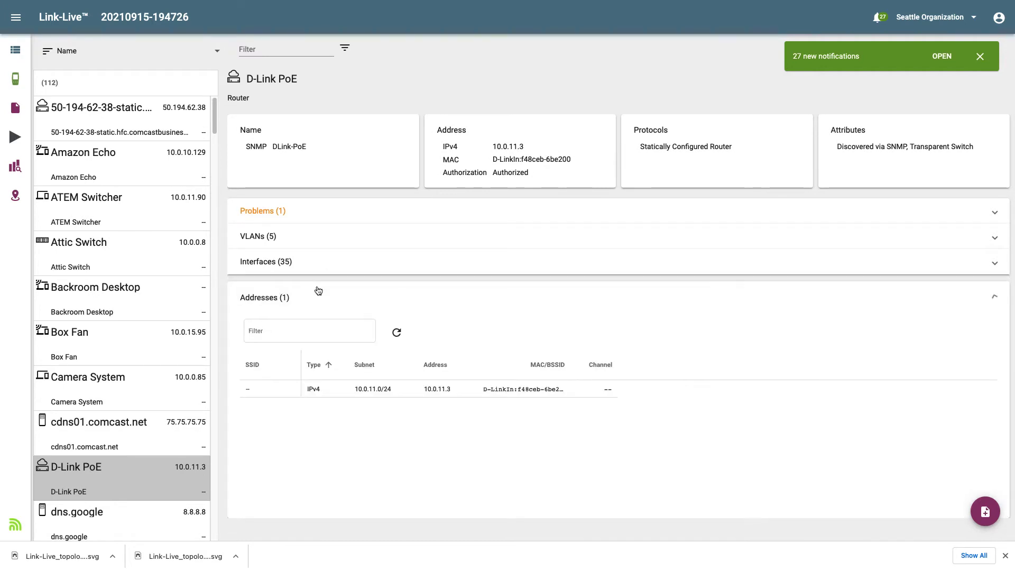
click(318, 291)
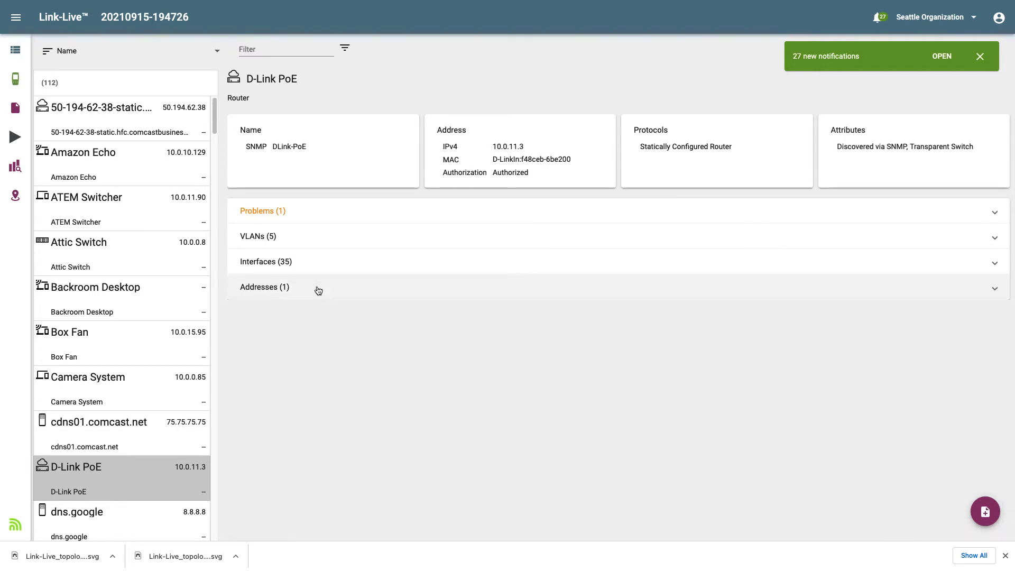
click(317, 266)
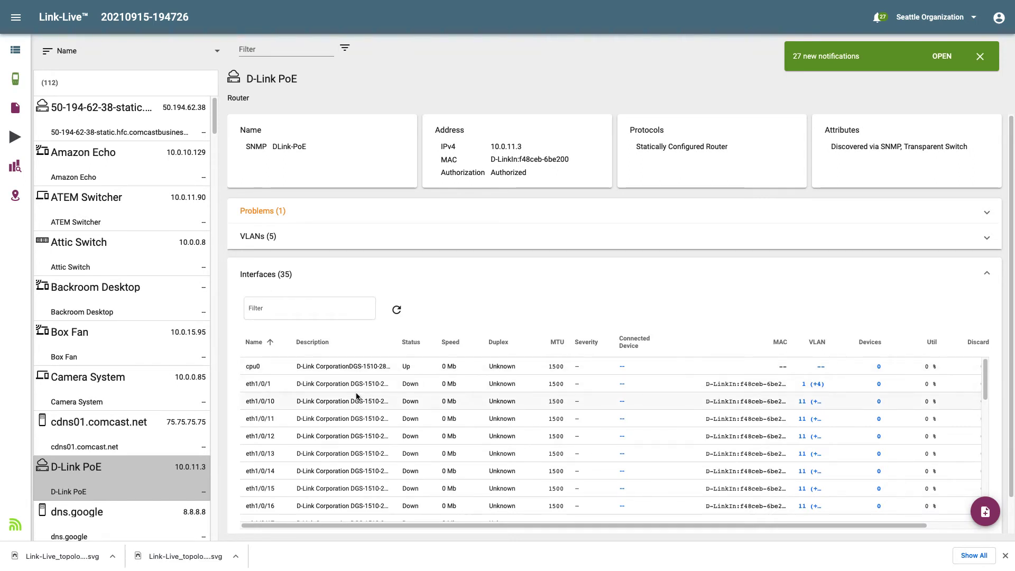
mouse_move(665, 526)
mouse_down()
mouse_move(760, 525)
mouse_move(668, 522)
mouse_up()
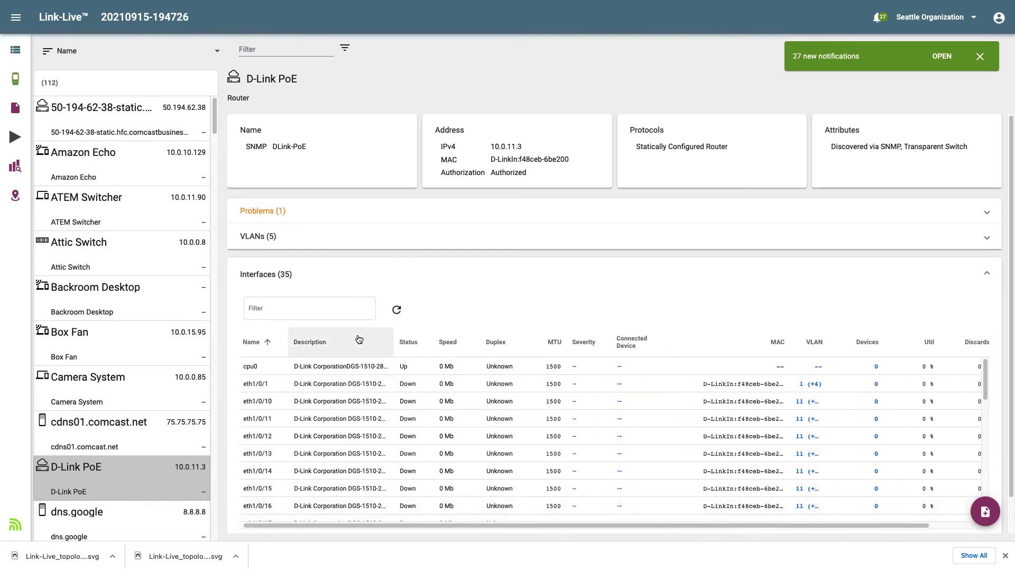
click(278, 278)
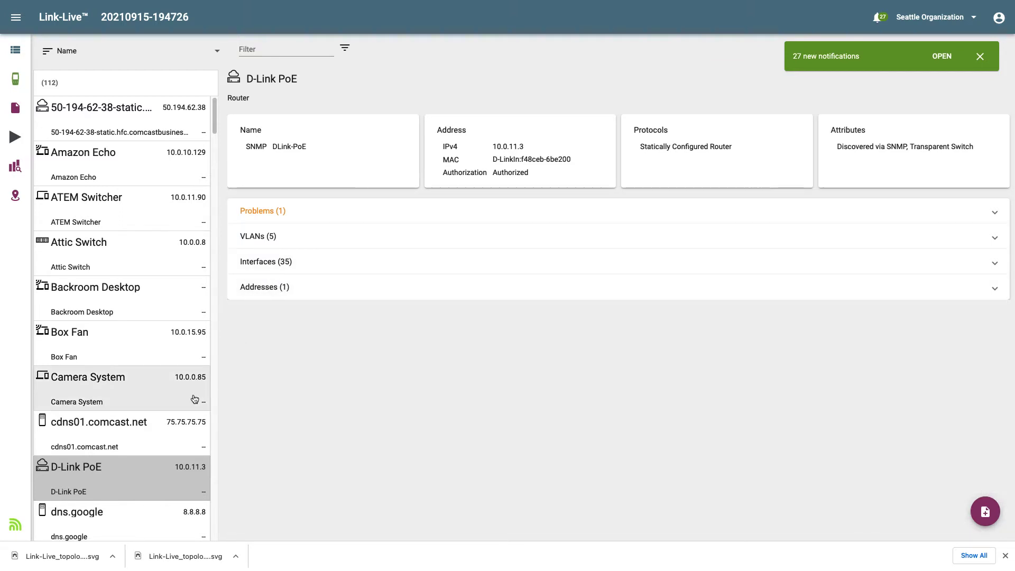
click(67, 350)
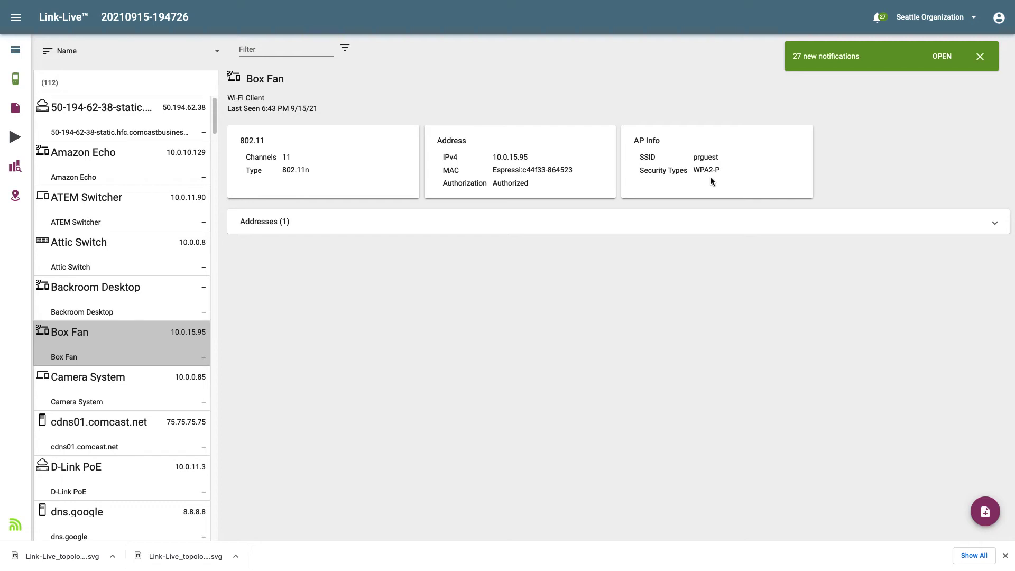
Sort the device list by Device Type, reversing the sort order and switching it back
click(77, 52)
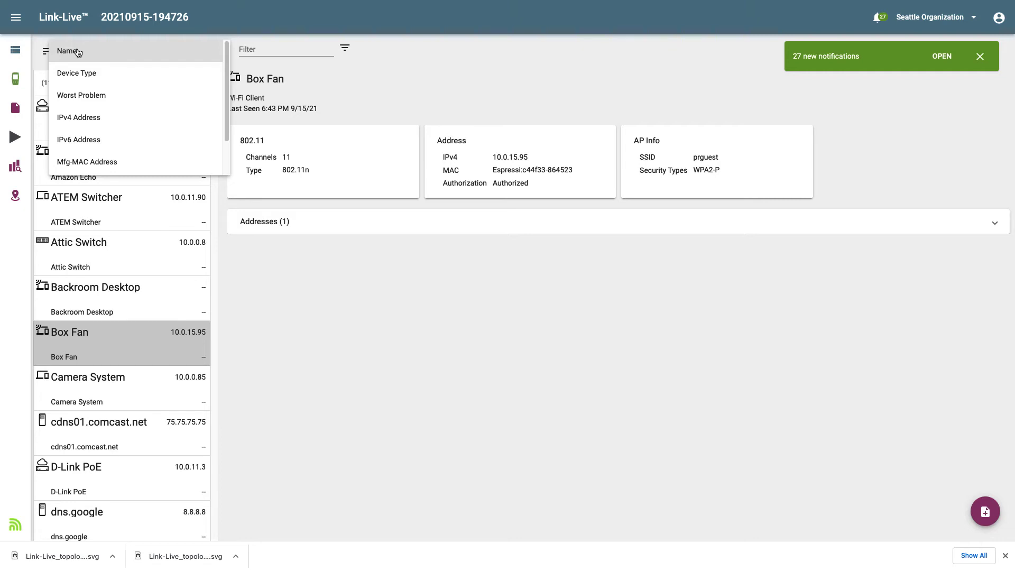
click(85, 75)
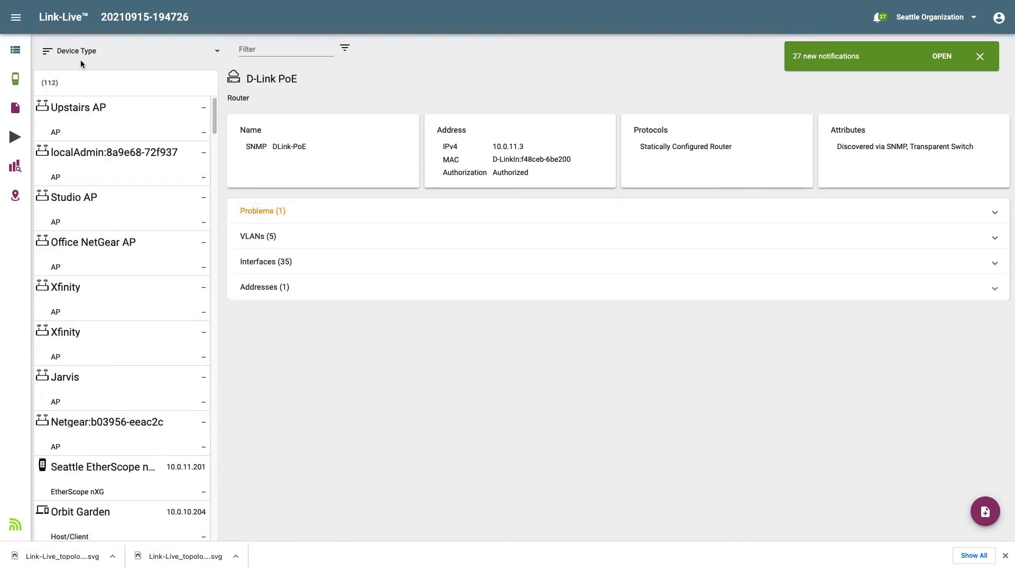
click(46, 57)
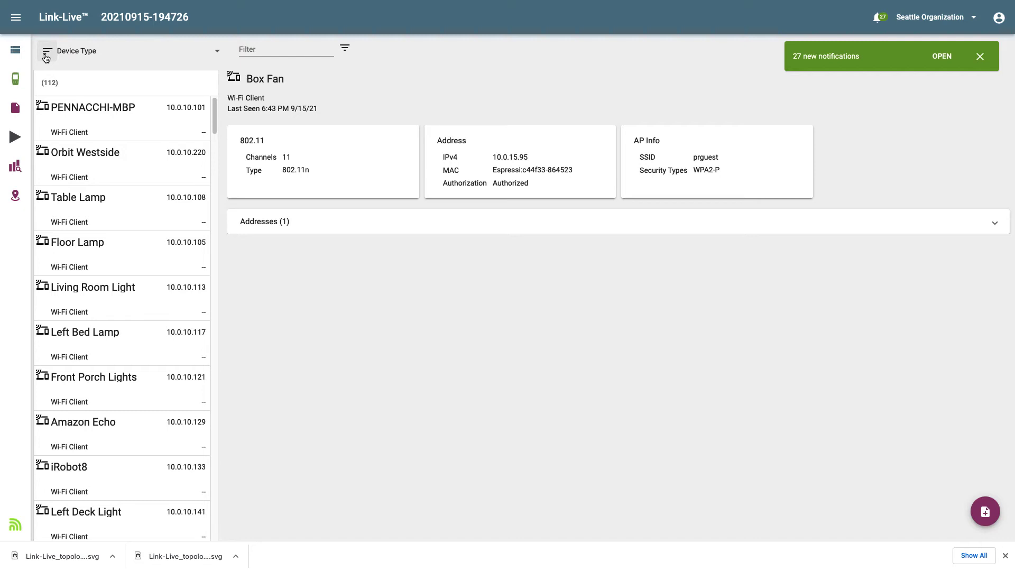
click(46, 58)
Filter the device list by the SSID NETGEAR77-5G
click(344, 50)
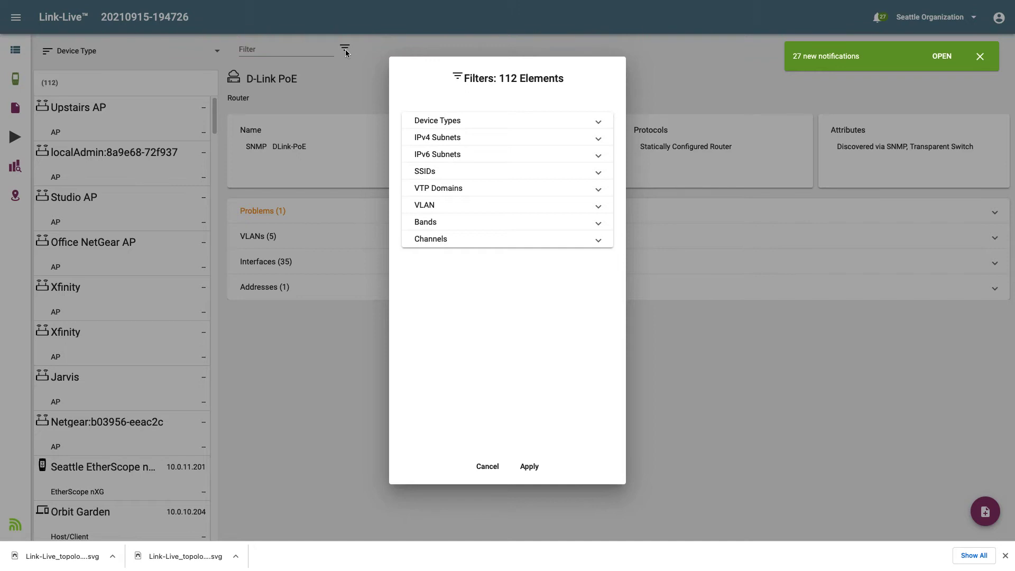
click(426, 171)
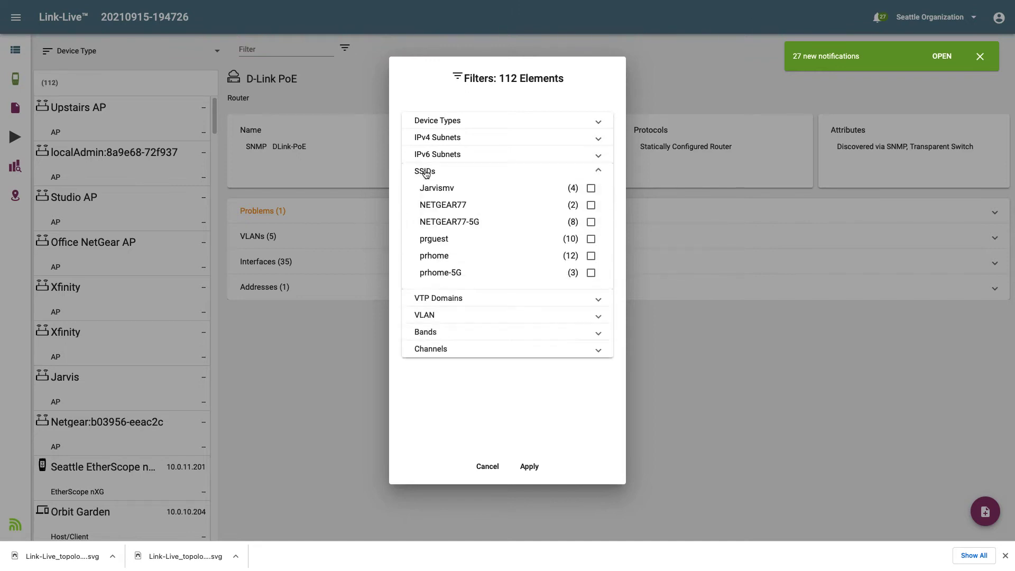
click(591, 223)
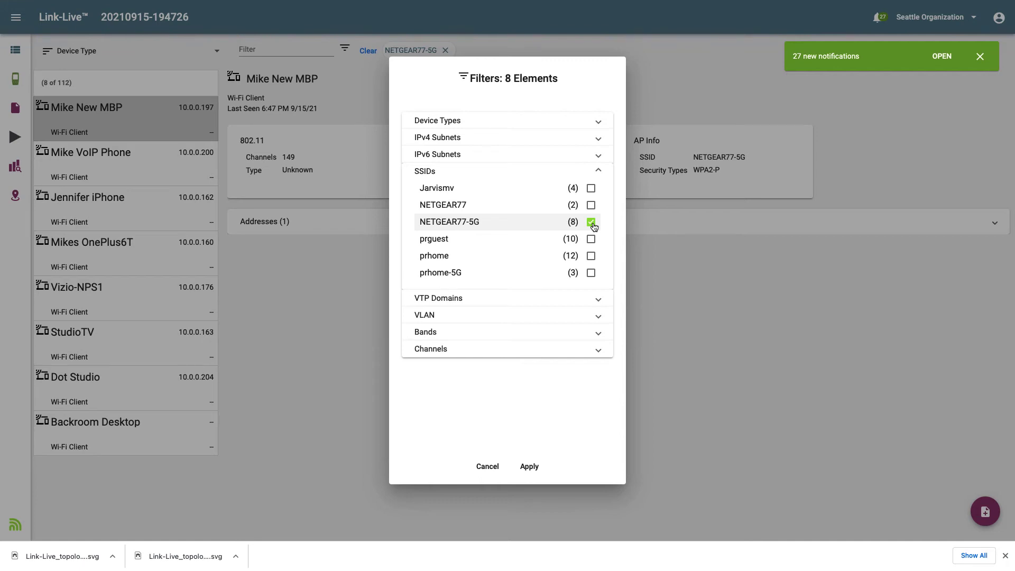
click(529, 467)
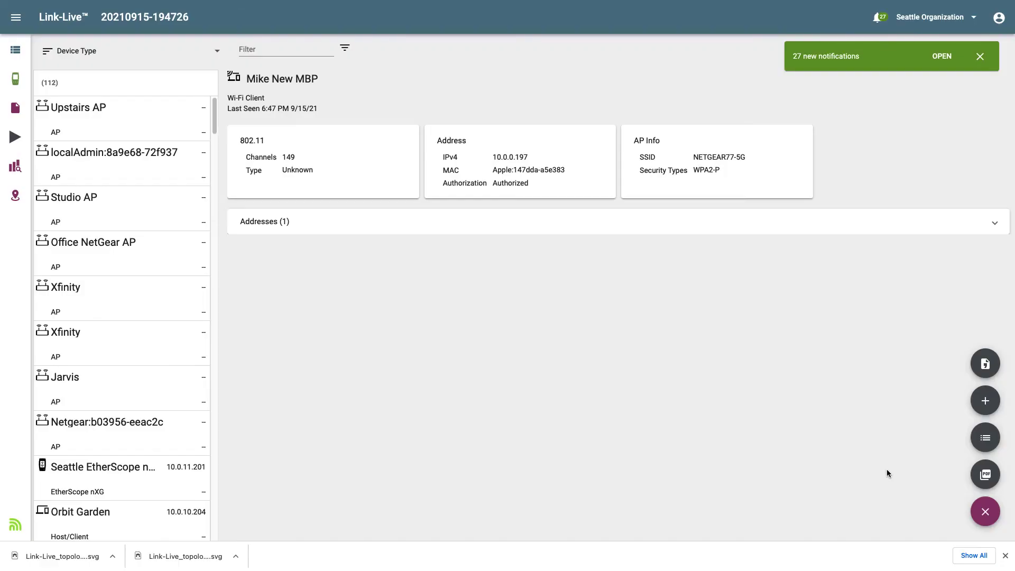
click(996, 513)
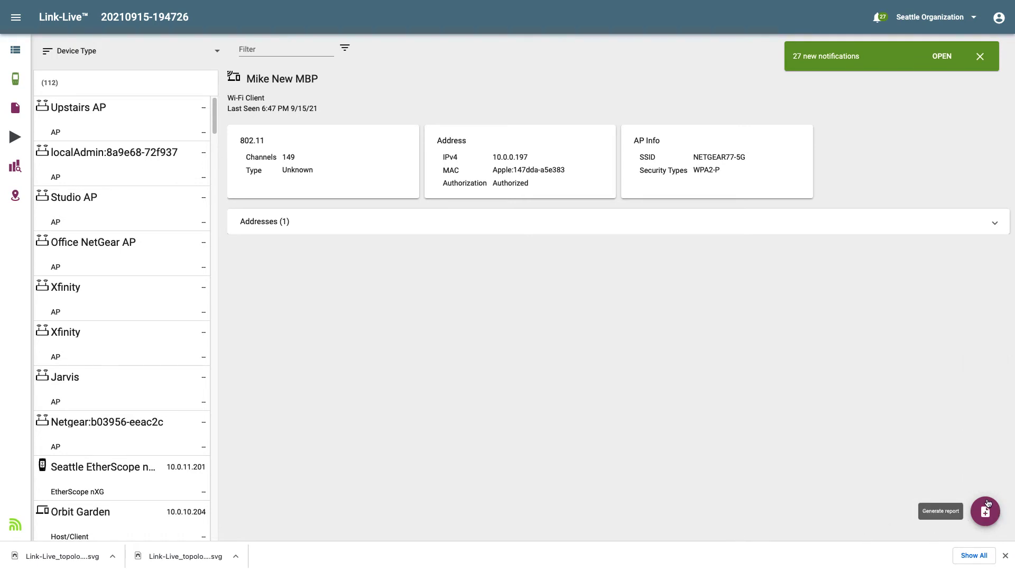
click(988, 506)
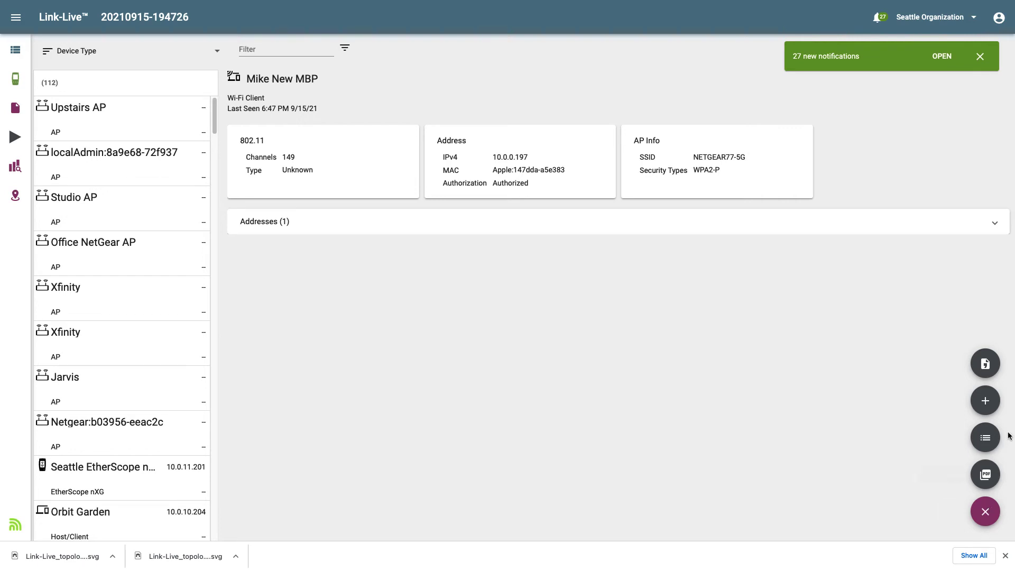
click(985, 364)
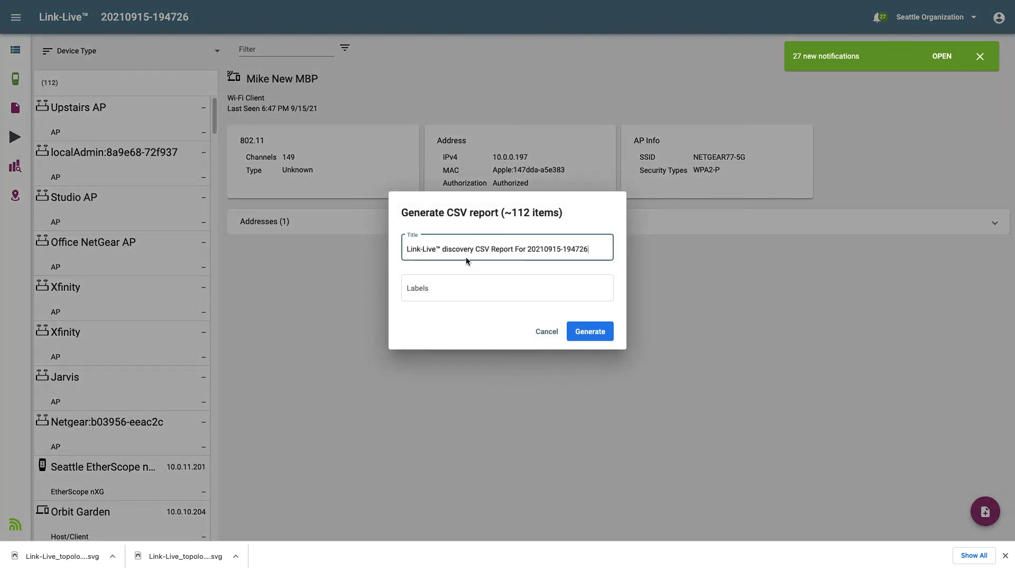
click(592, 339)
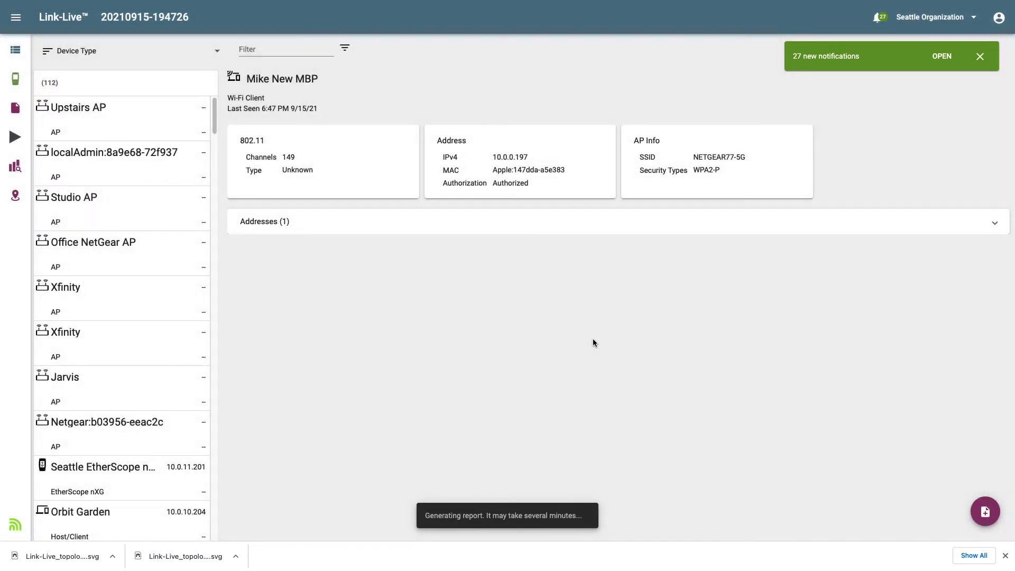
click(17, 110)
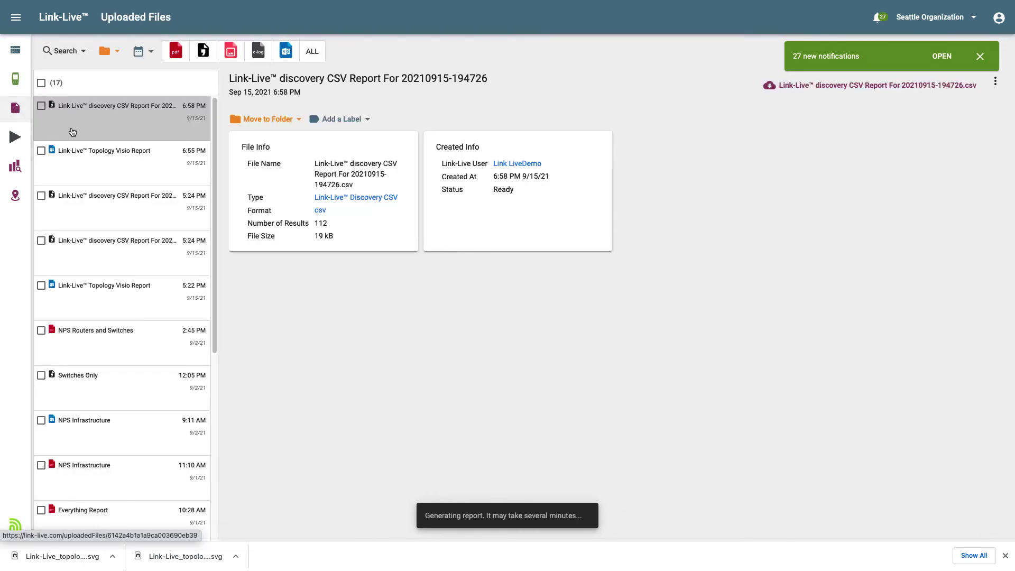
click(15, 166)
click(881, 86)
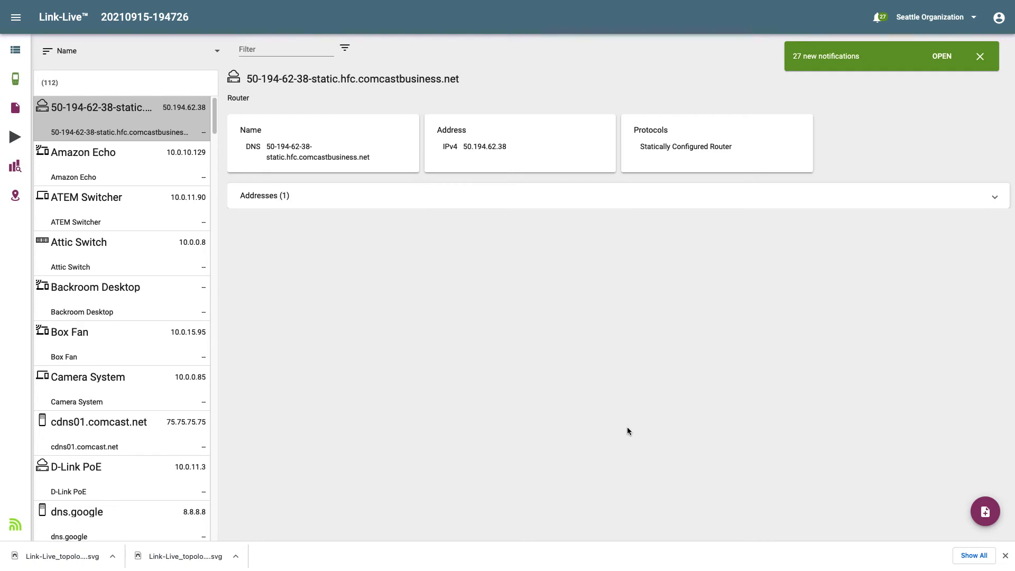
Filter the device list by the device types Switches and Routers
click(345, 48)
click(459, 122)
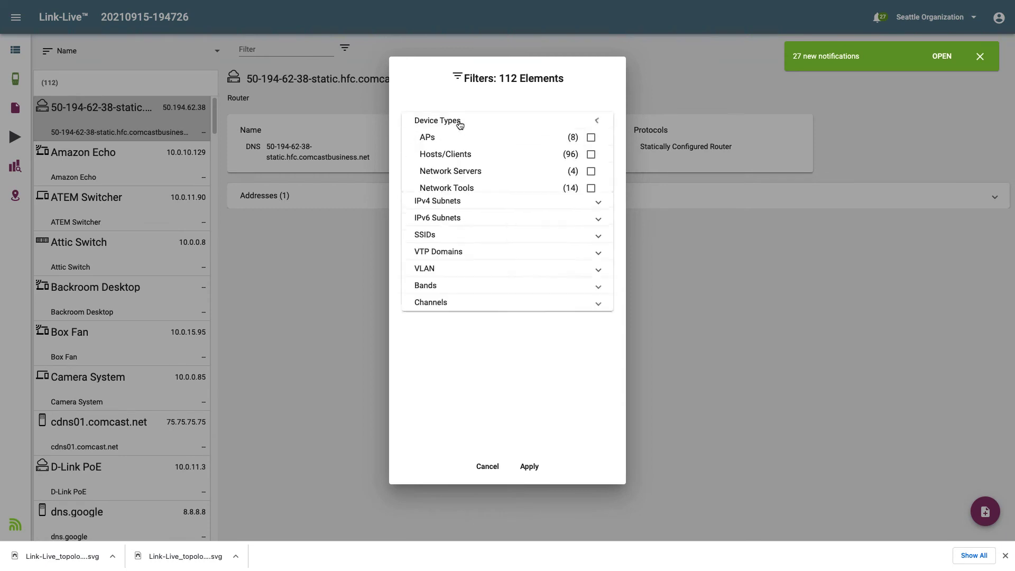
click(591, 240)
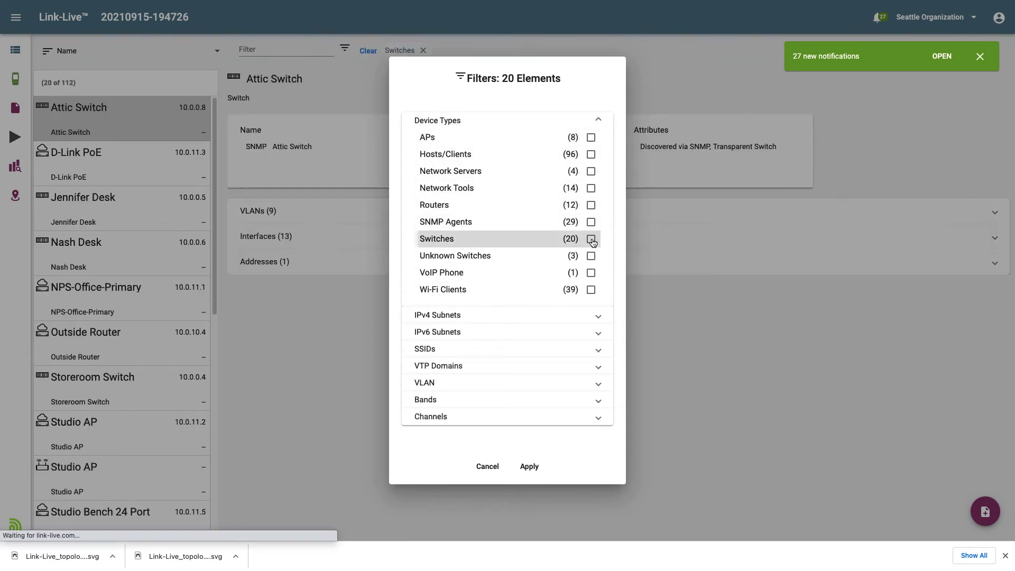
click(590, 206)
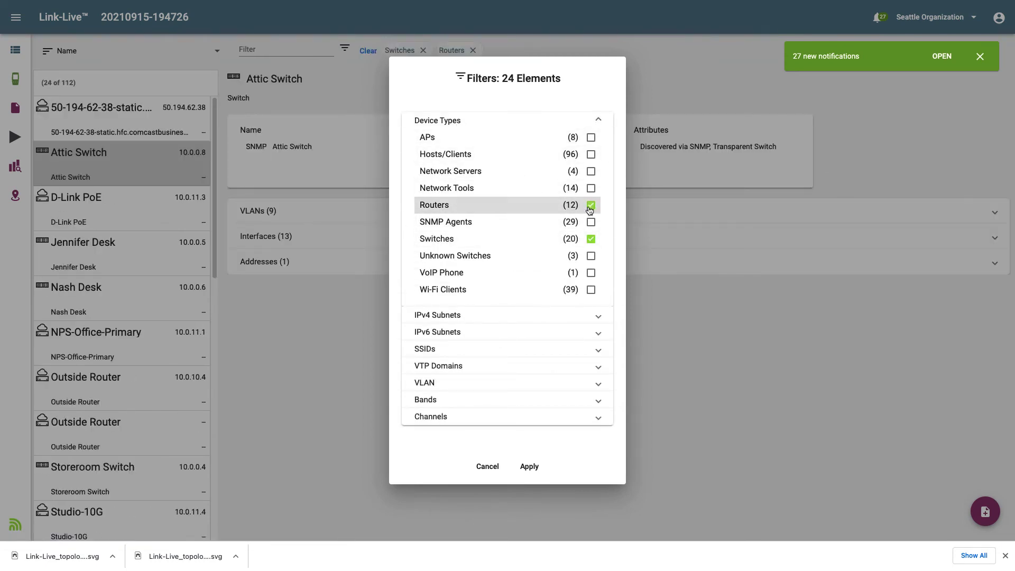
click(529, 469)
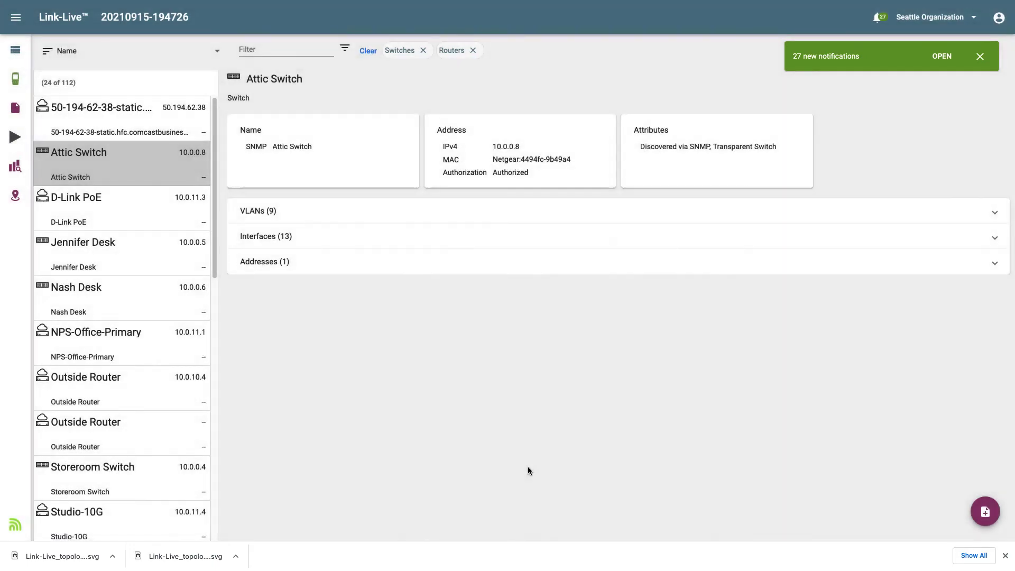
click(992, 516)
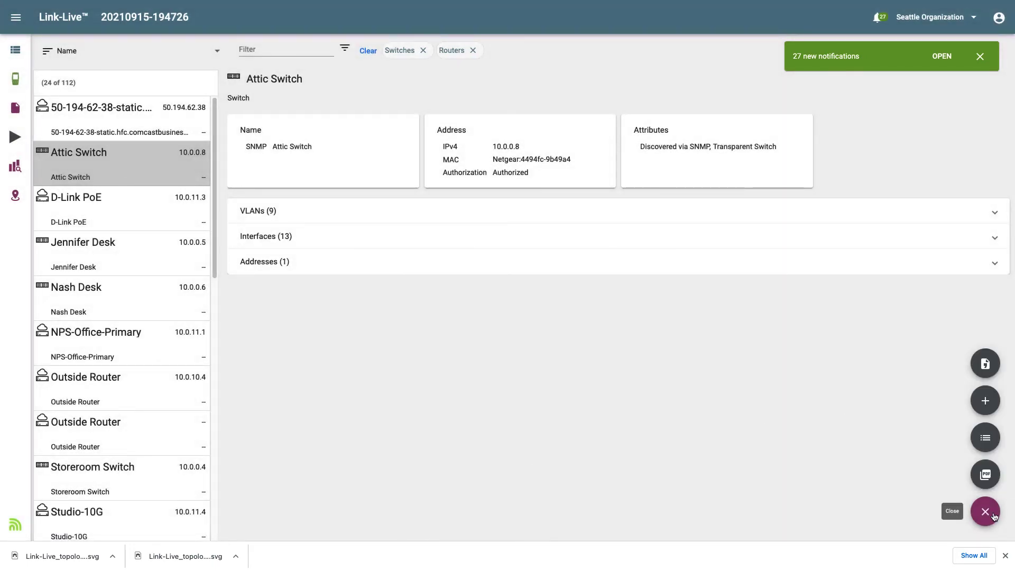
click(989, 370)
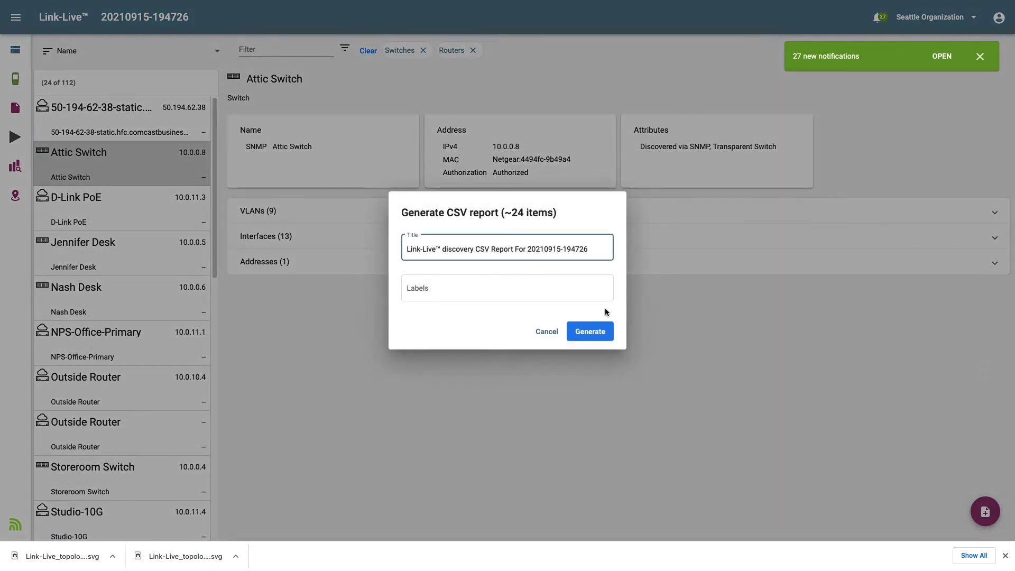
click(592, 331)
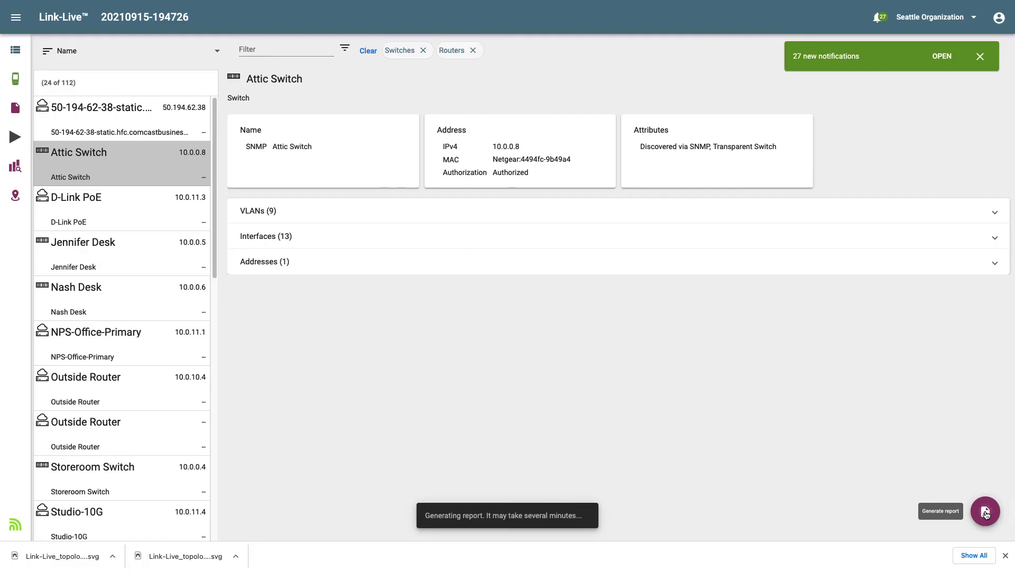
Save the current name sort and device type filters as a template titled "Routers and Switches"
mouse_move(985, 513)
click(984, 399)
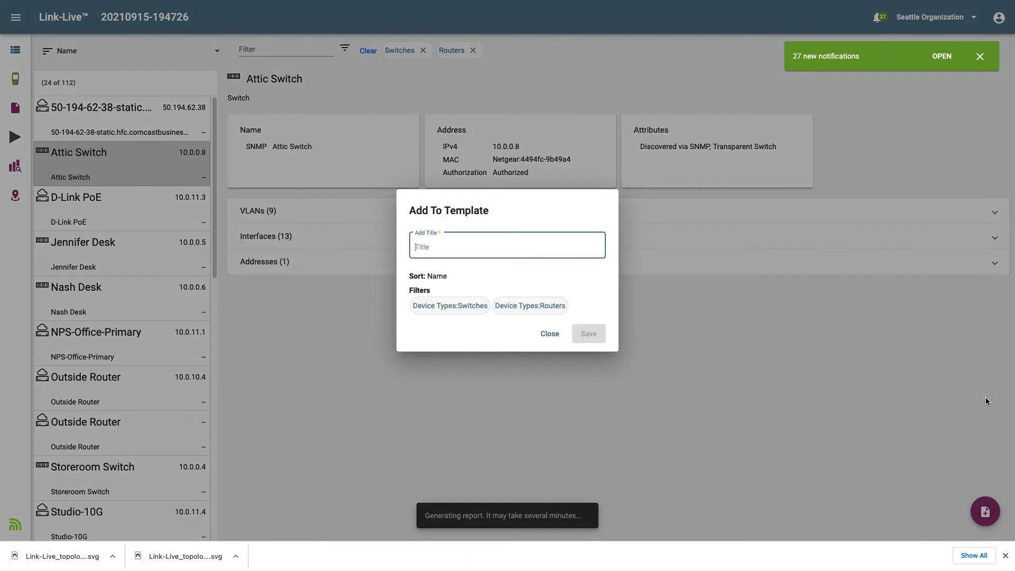
text(Router)
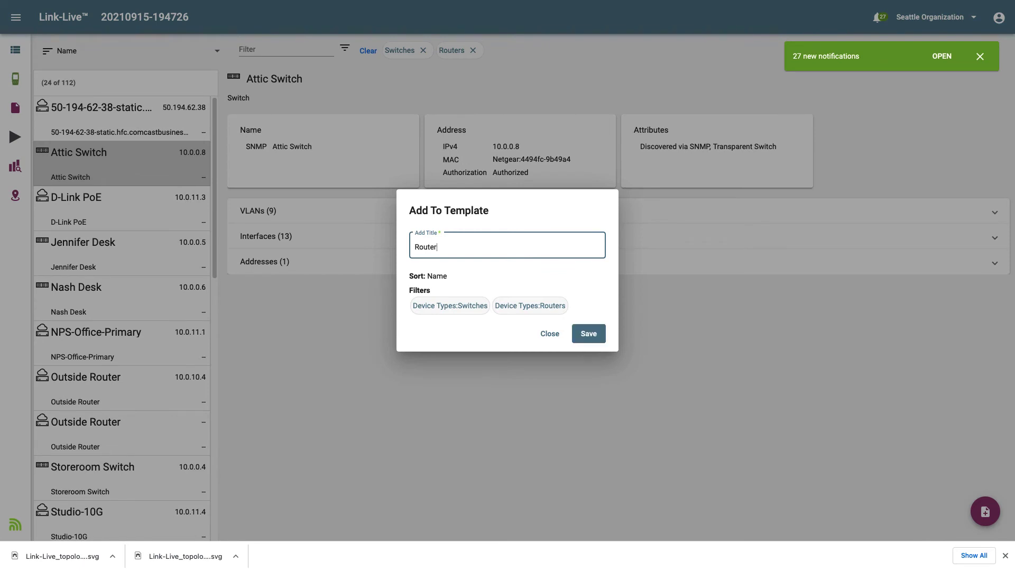
text(s and Switches)
click(593, 339)
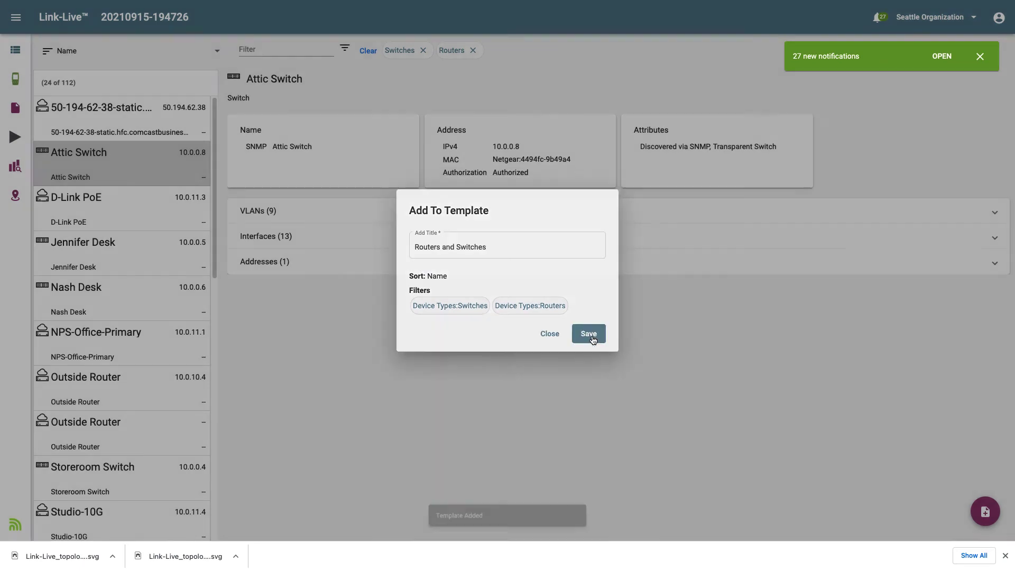
Clear the device filters and restore them by loading the saved "Routers and Switches" template
click(362, 58)
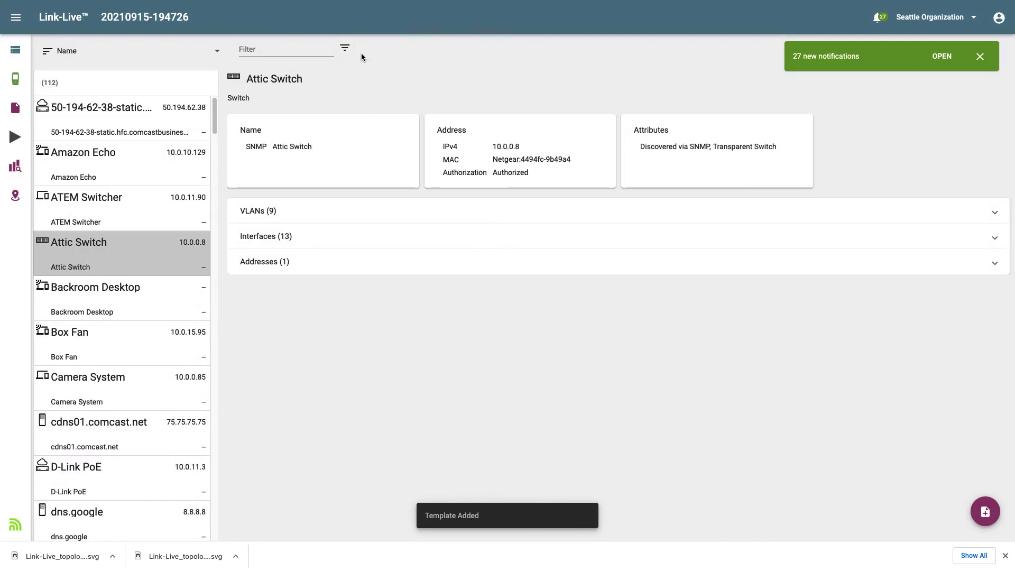
click(986, 509)
click(985, 437)
click(425, 311)
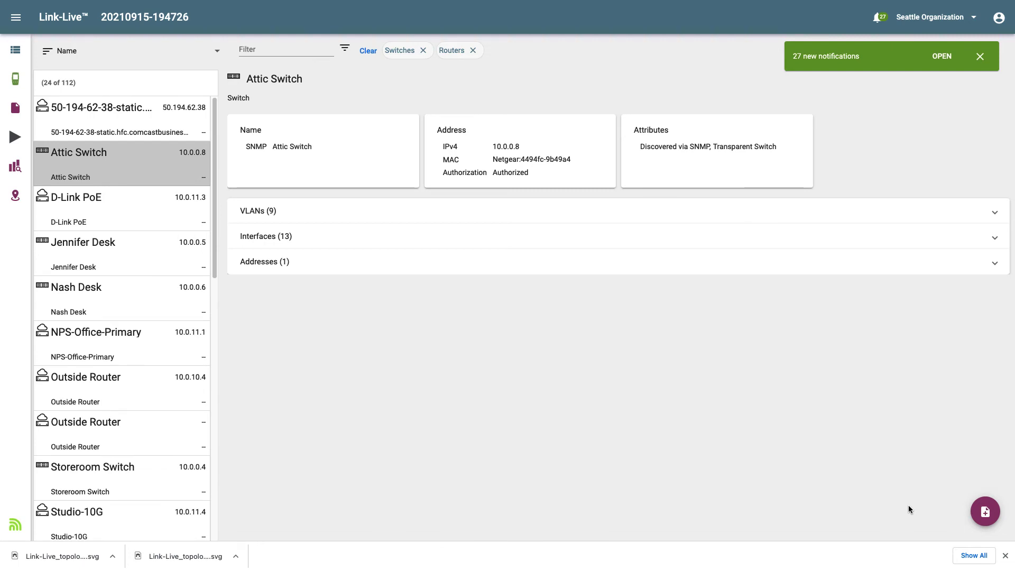
click(985, 508)
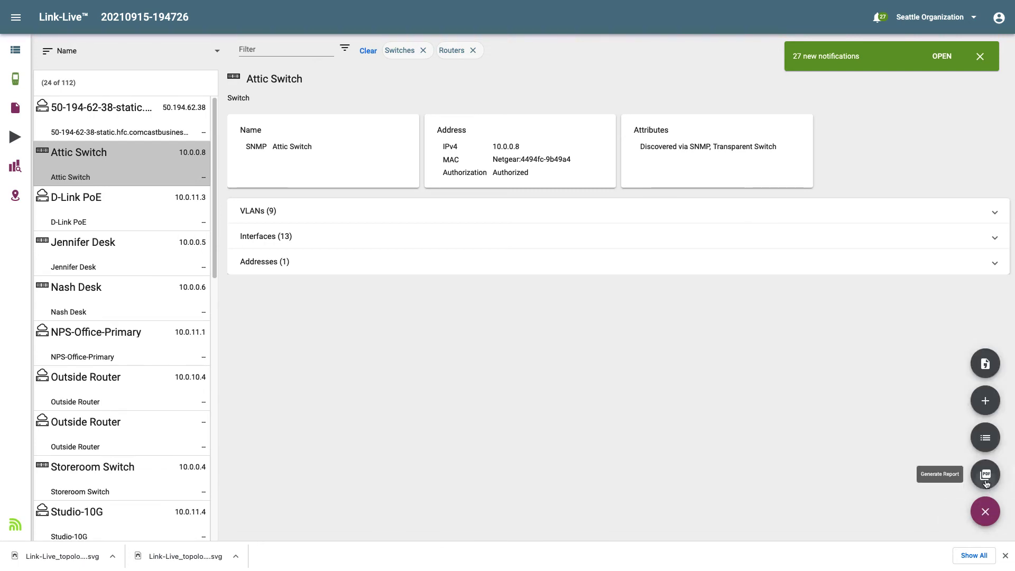
click(985, 475)
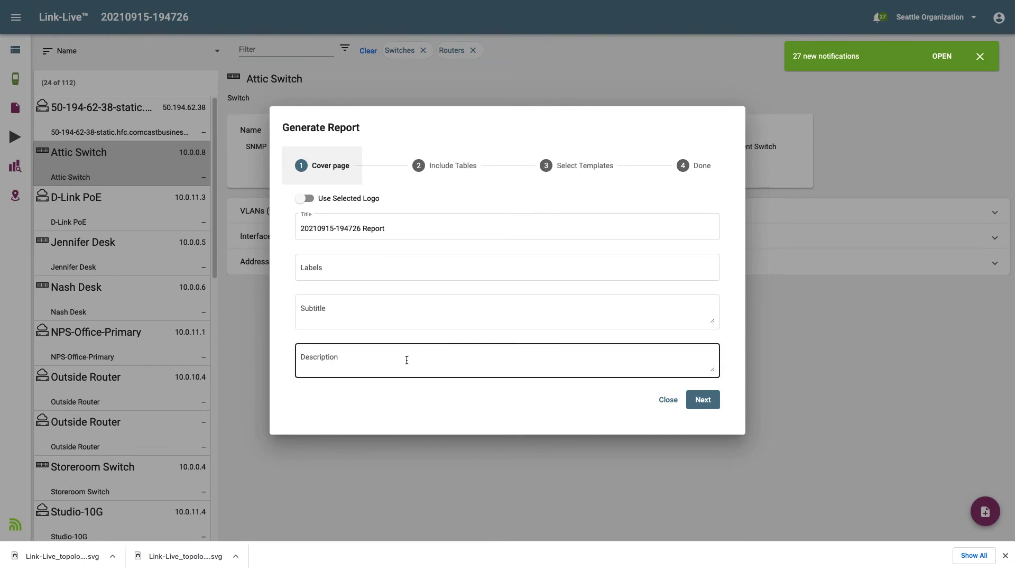
click(709, 404)
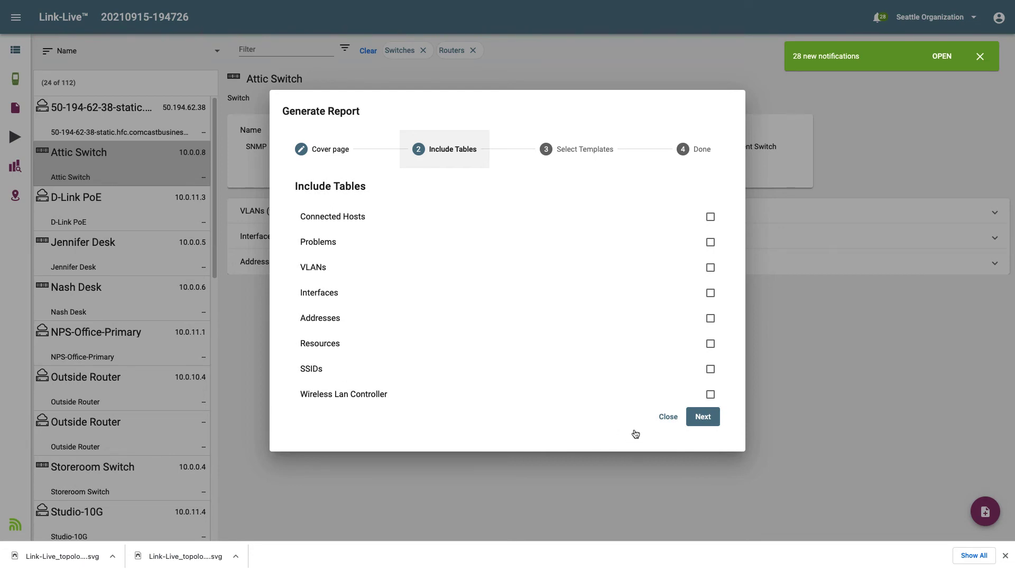
click(710, 217)
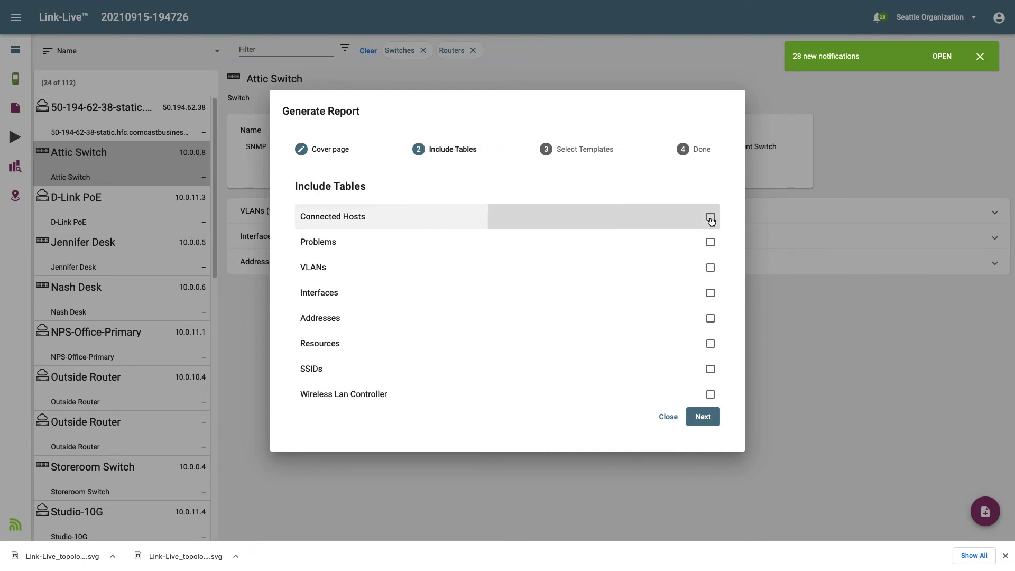
click(710, 293)
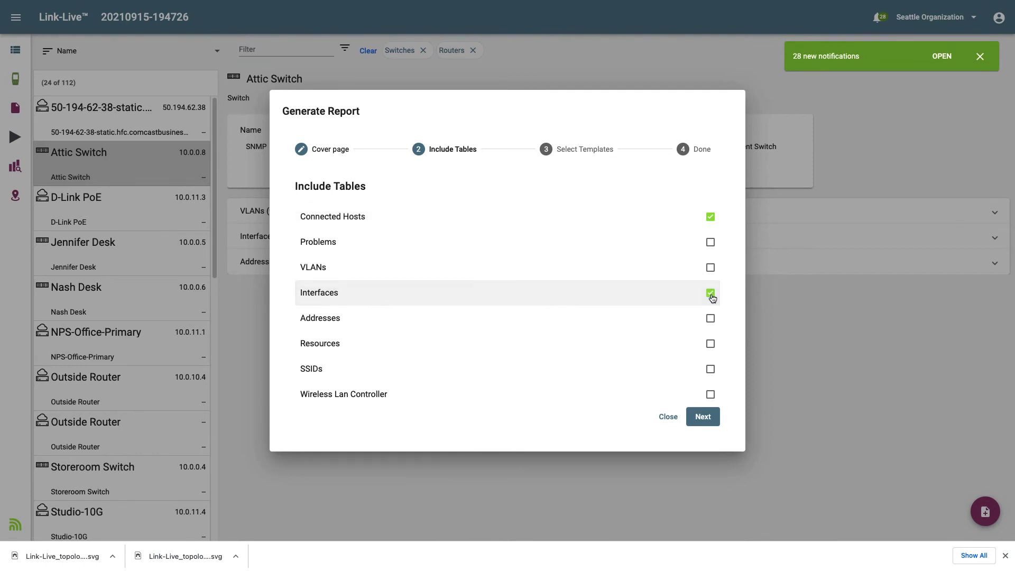
click(711, 319)
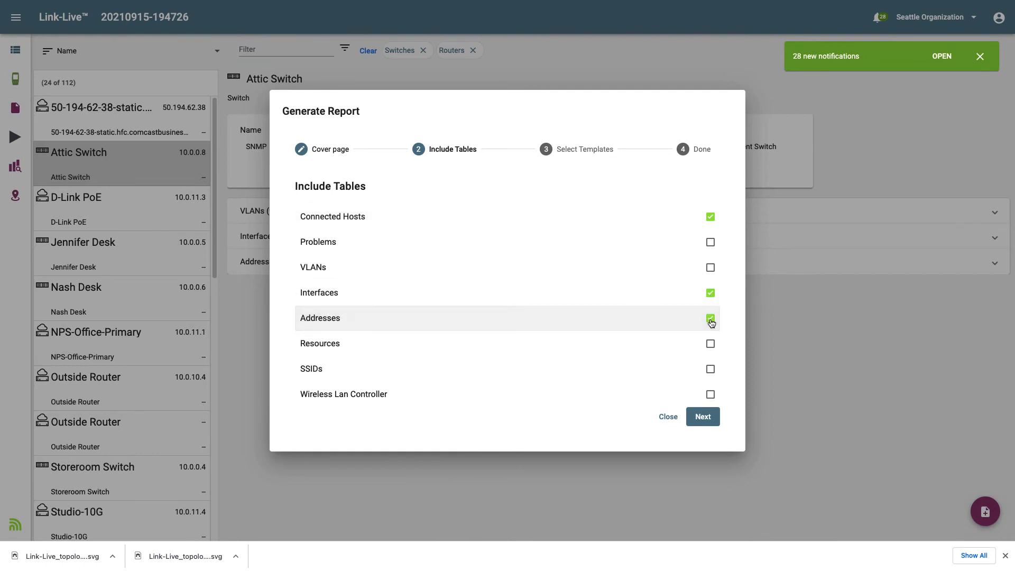
click(710, 369)
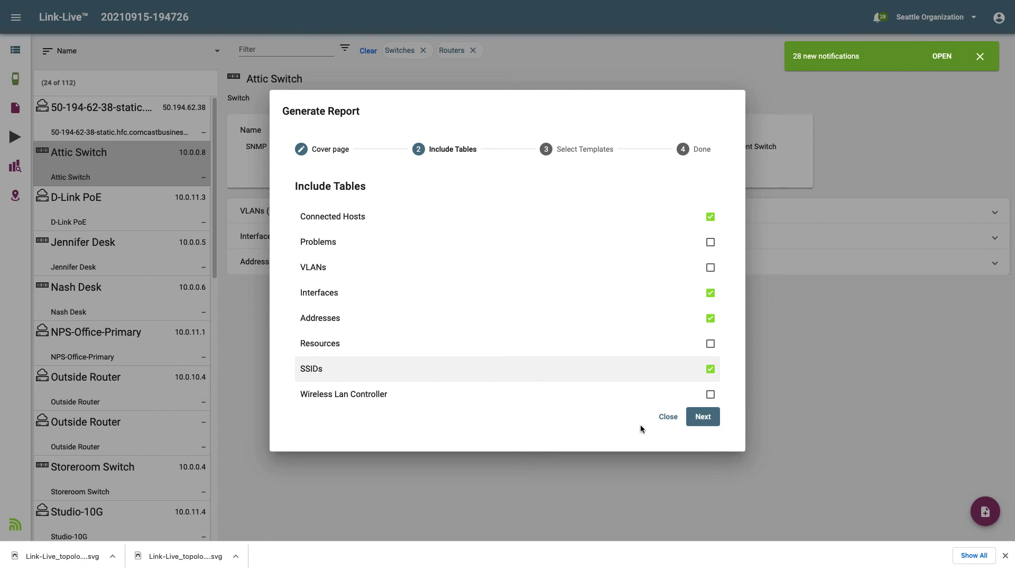
Generate the report using the "Routers and Switches" template and finish the report wizard
click(707, 422)
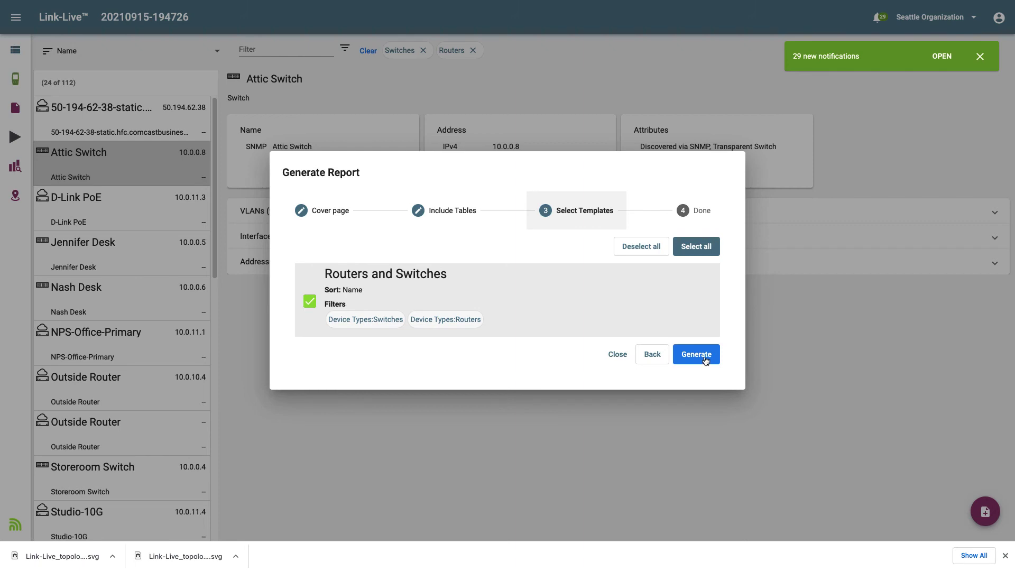
click(707, 360)
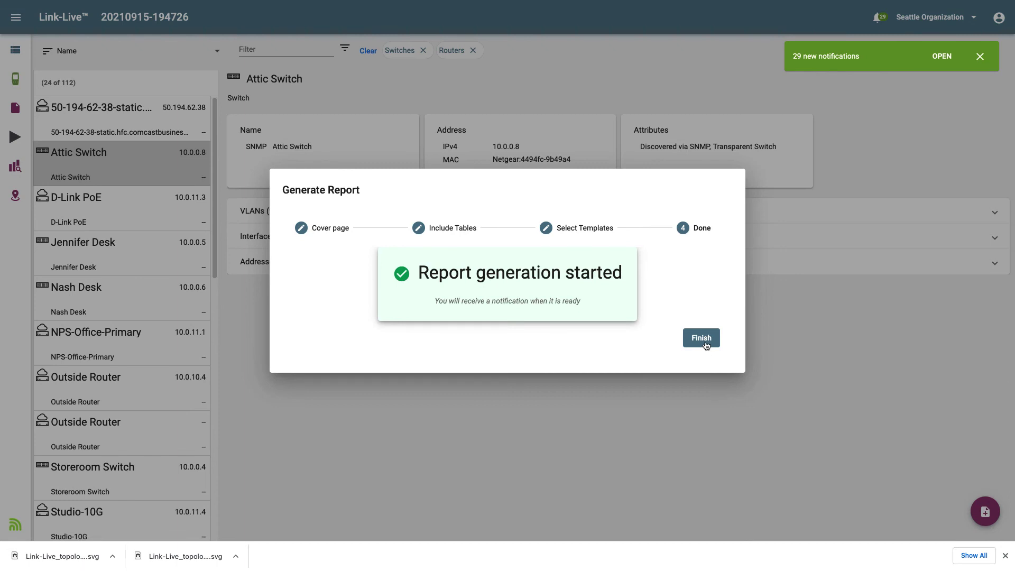
click(705, 340)
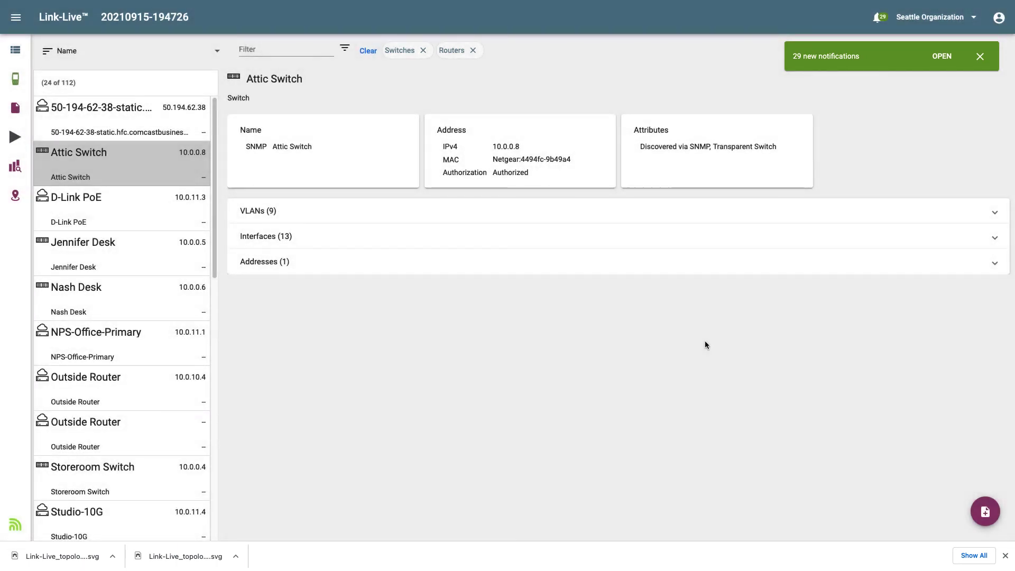
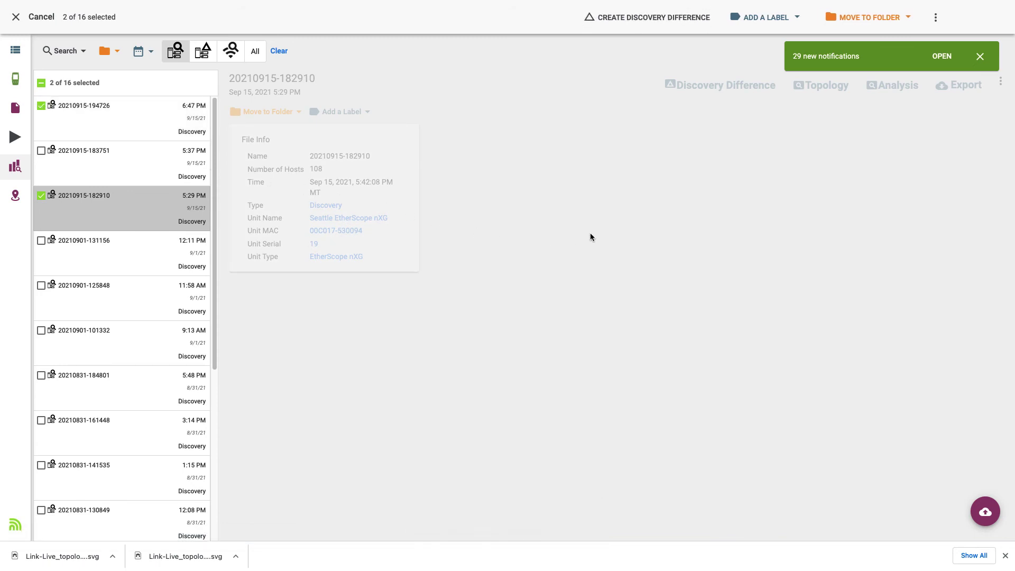
click(642, 17)
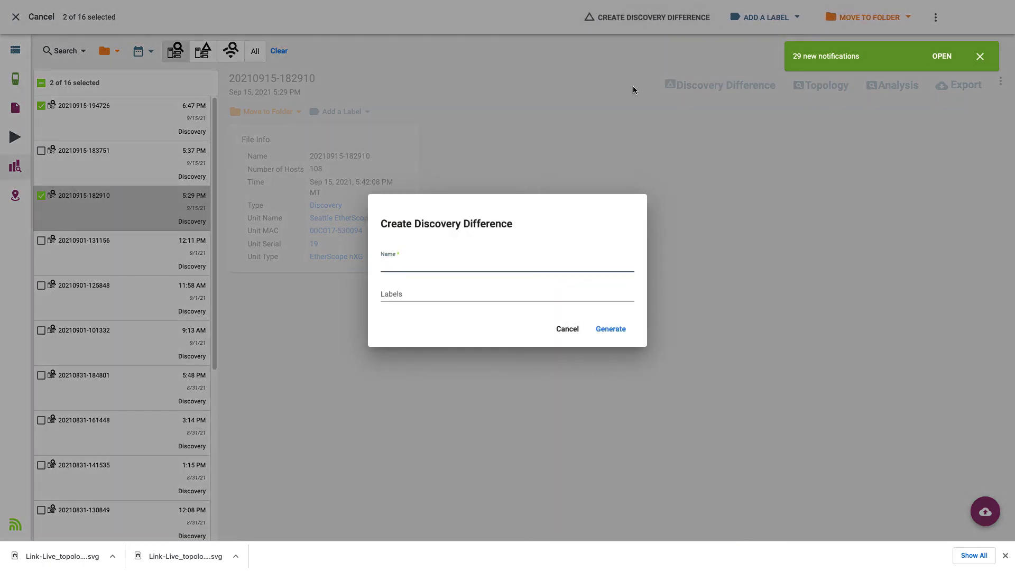
text(Discovery Diff)
click(611, 330)
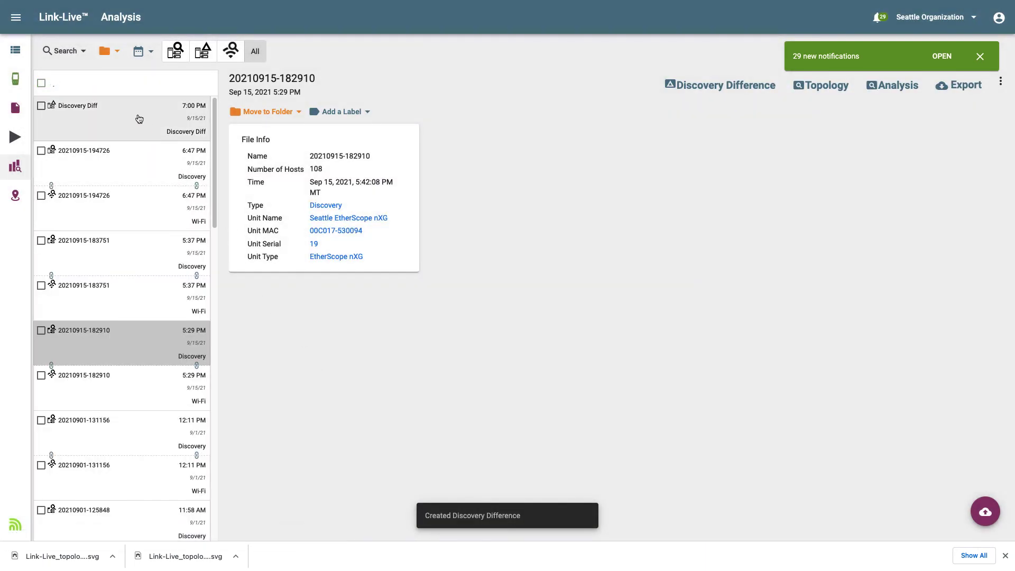
Open the topology map of the Discovery Diff entry and dismiss the new-notifications banner
click(138, 117)
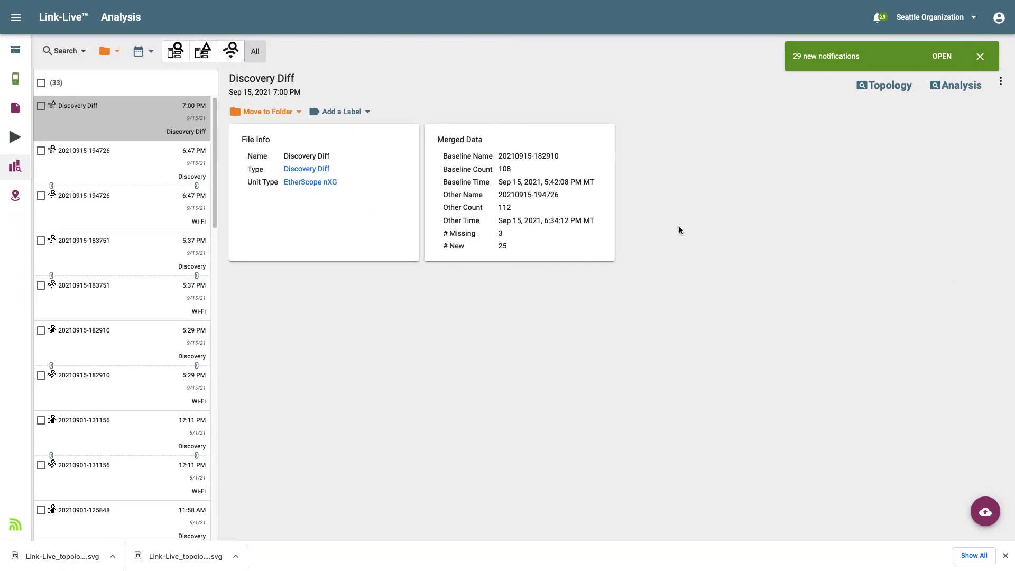
click(891, 89)
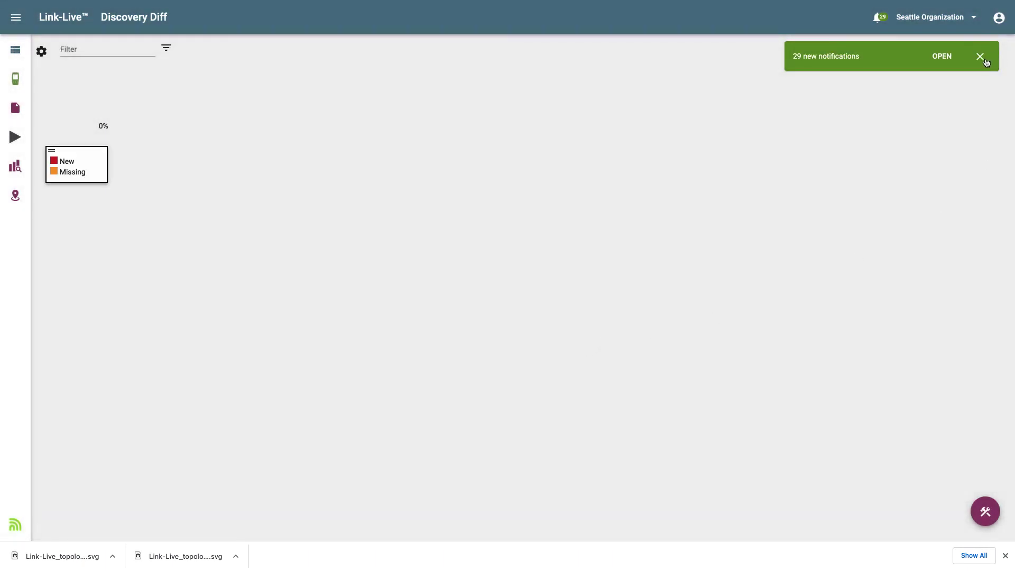
click(981, 58)
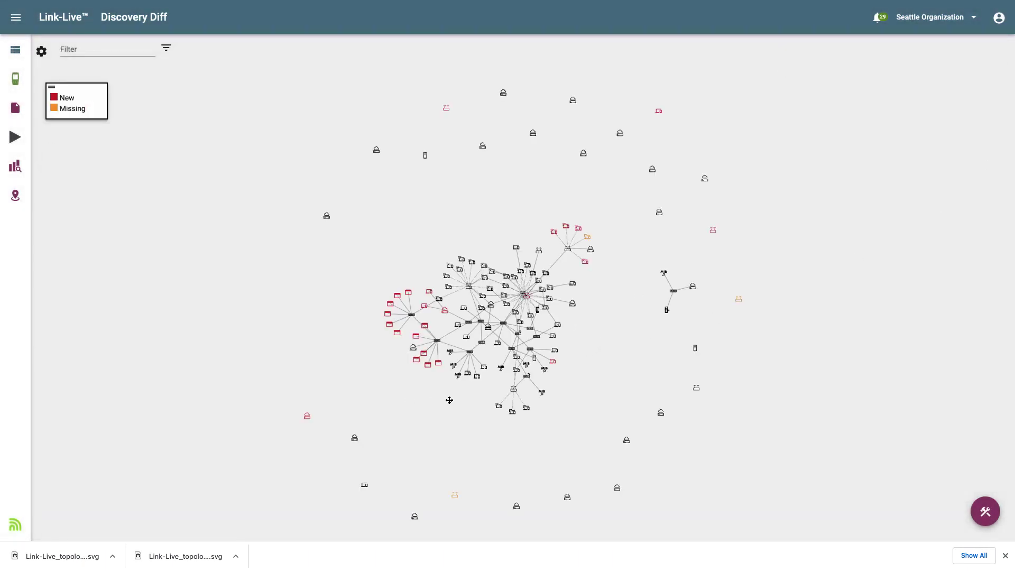
scroll(448, 401, up, 5)
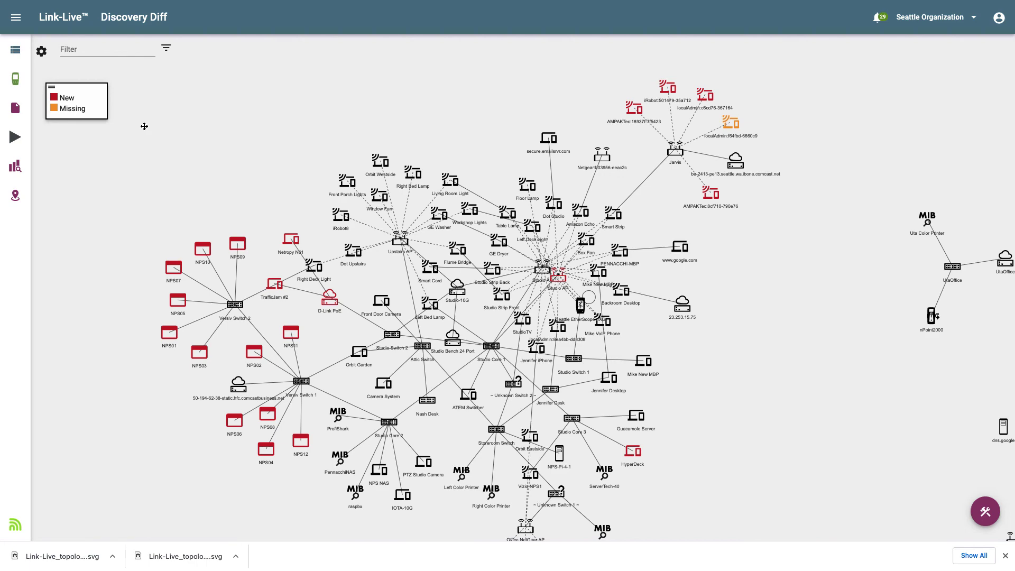
Filter the Discovery Diff topology map to show only Missing and New devices
click(165, 48)
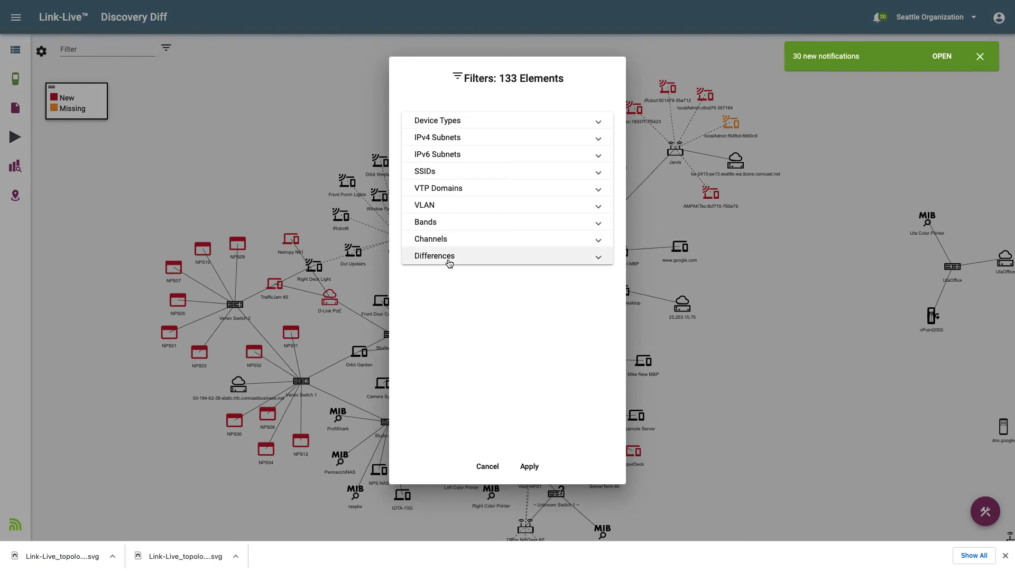
click(449, 257)
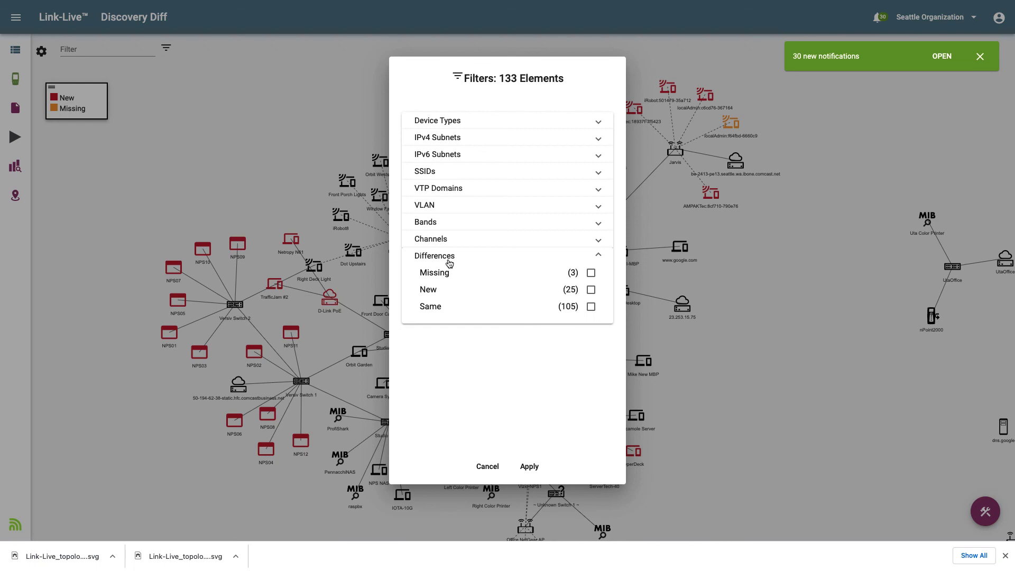
click(590, 273)
click(591, 290)
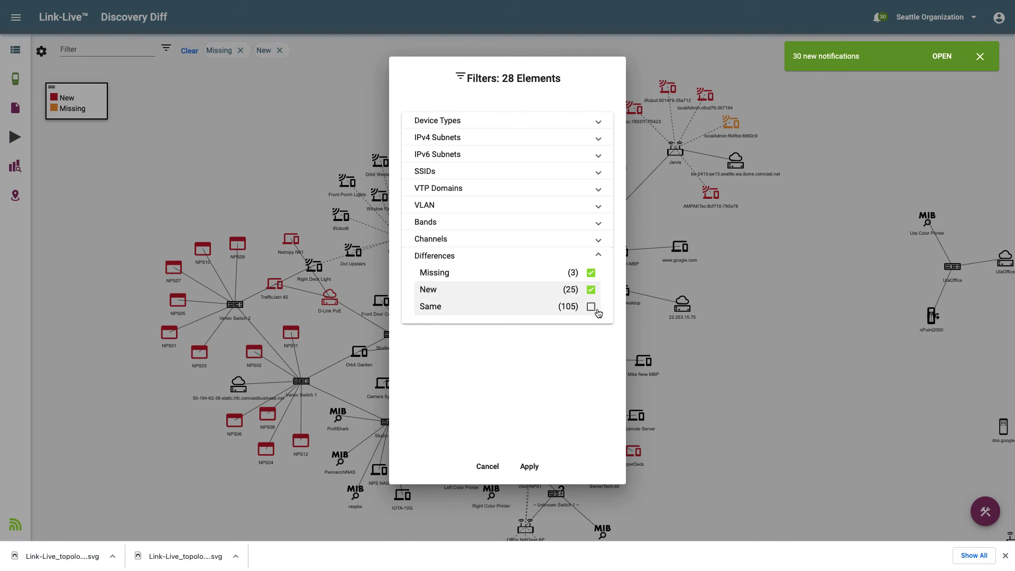
click(532, 466)
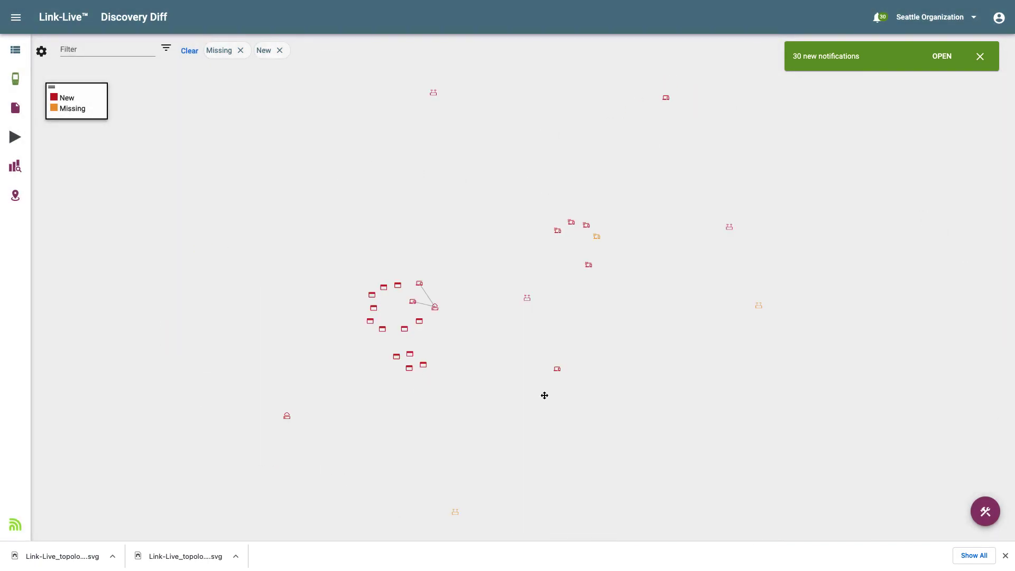
scroll(515, 387, up, 5)
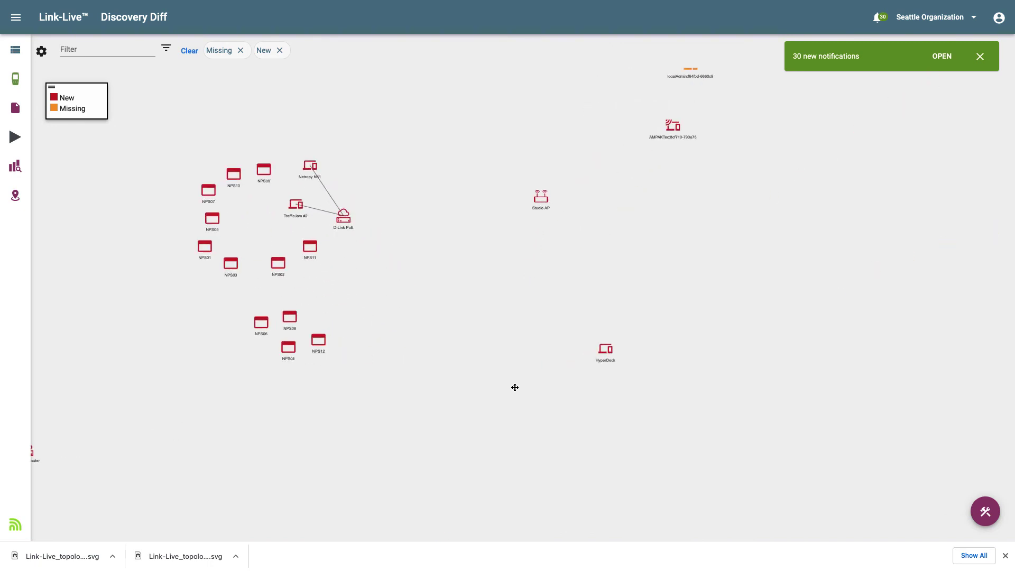